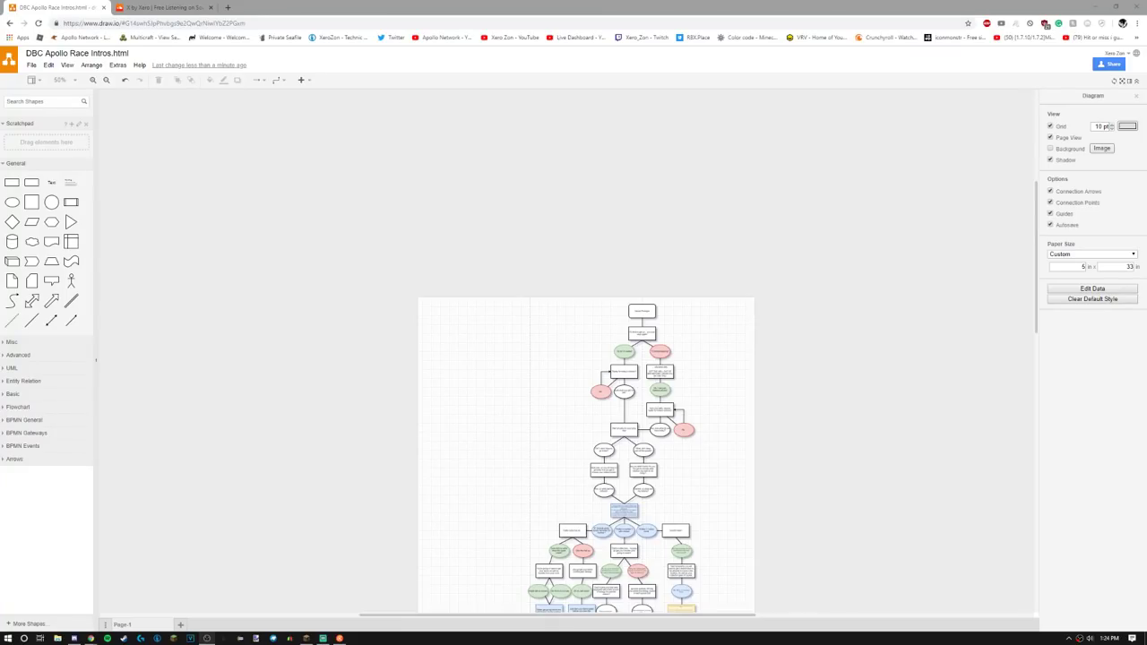
Scroll and pan across the flowchart to check where it sits on the page
{"action": "mouse_move", "coordinate": [31, 221]}
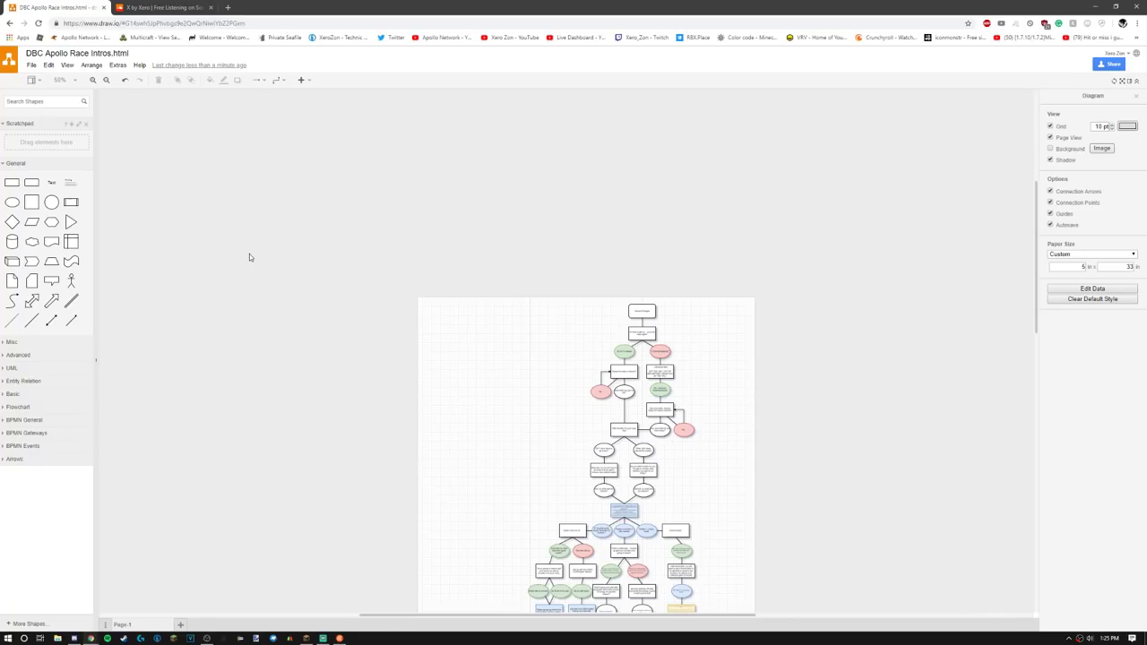
{"action": "scroll", "coordinate": [675, 369], "scroll_direction": "up", "scroll_amount": 2}
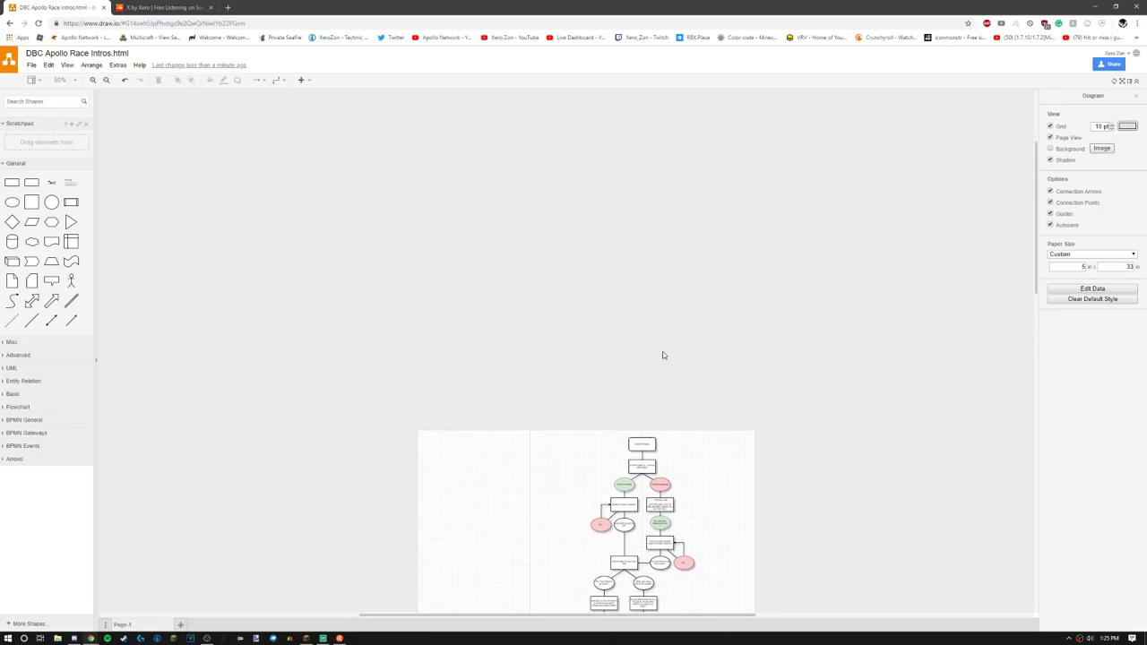
{"action": "scroll", "coordinate": [663, 353], "scroll_direction": "down", "scroll_amount": 4}
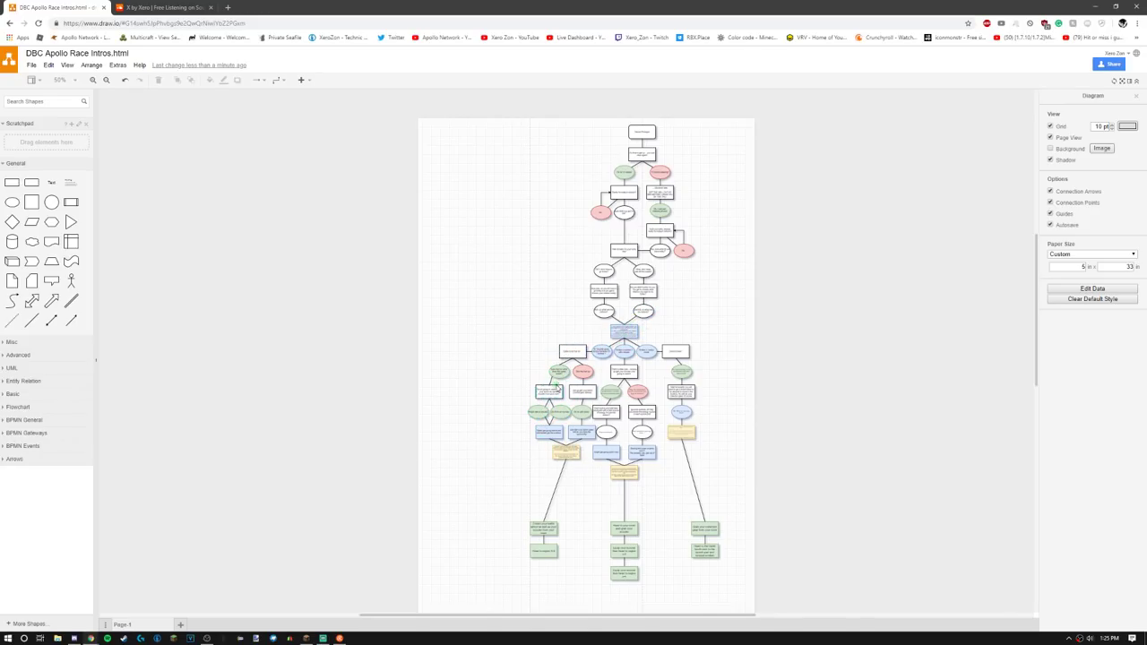
{"action": "scroll", "coordinate": [657, 213], "scroll_direction": "up", "scroll_amount": 5}
{"action": "scroll", "coordinate": [653, 242], "scroll_direction": "up", "scroll_amount": 5}
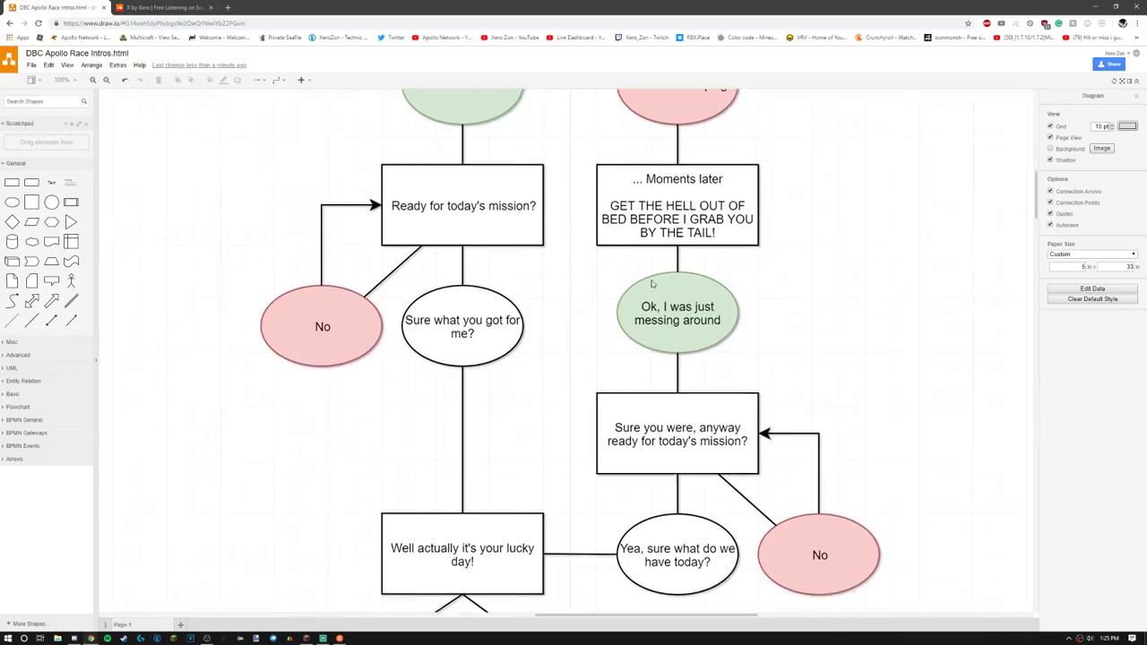
{"action": "scroll", "coordinate": [586, 185], "scroll_direction": "up", "scroll_amount": 5}
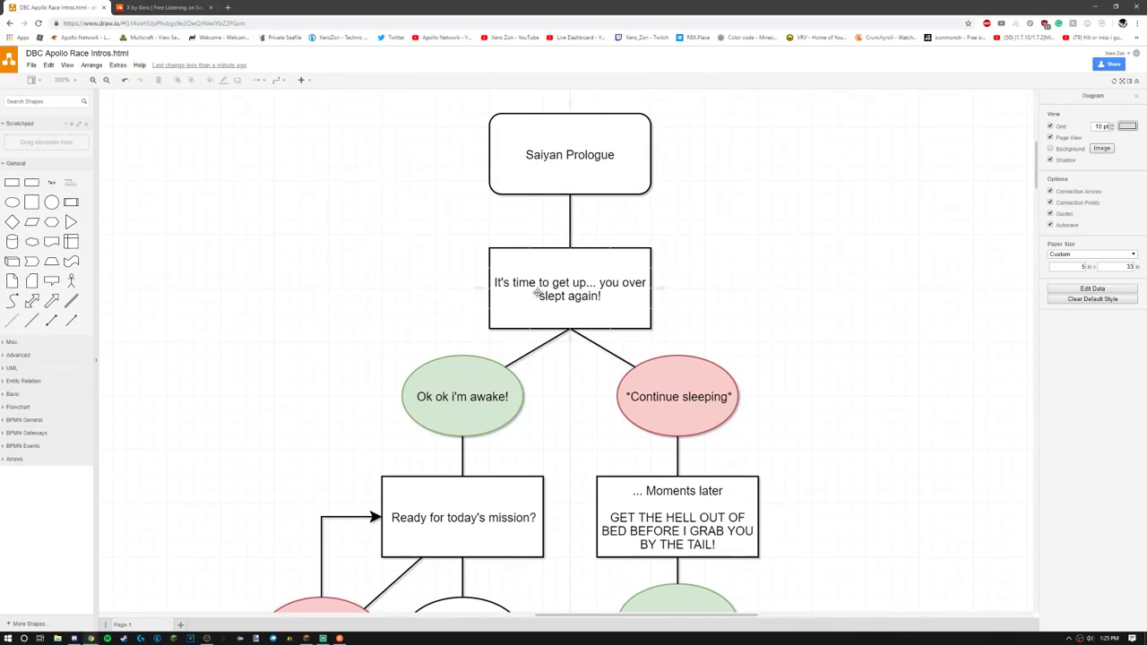
{"action": "scroll", "coordinate": [612, 293], "scroll_direction": "down", "scroll_amount": 2}
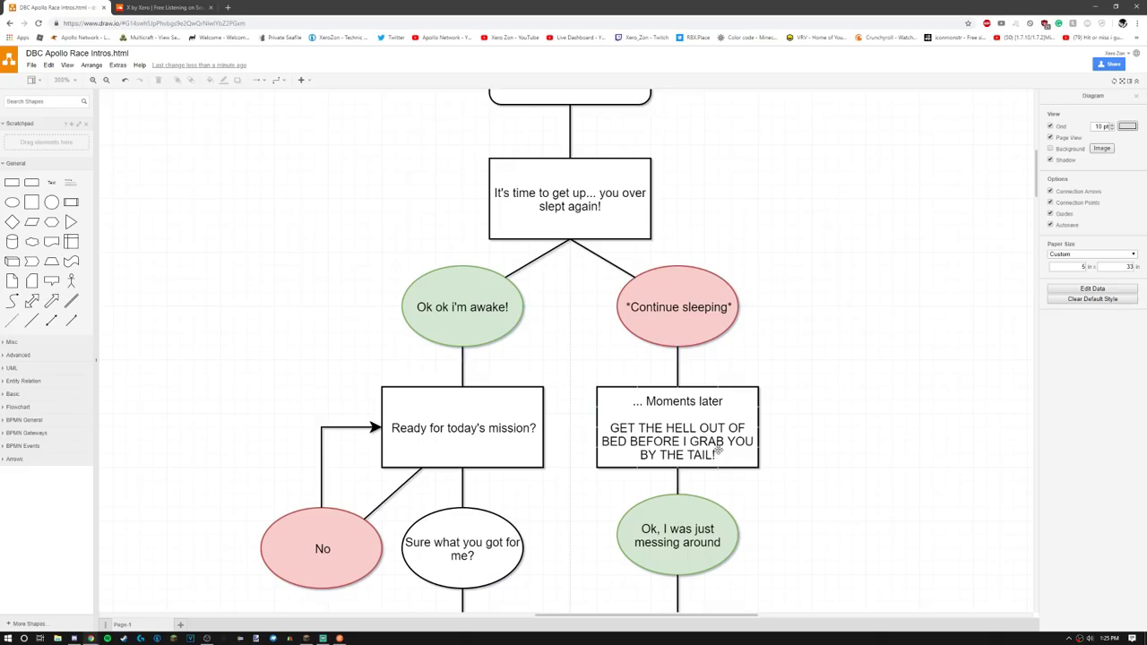
{"action": "scroll", "coordinate": [447, 458], "scroll_direction": "down", "scroll_amount": 3}
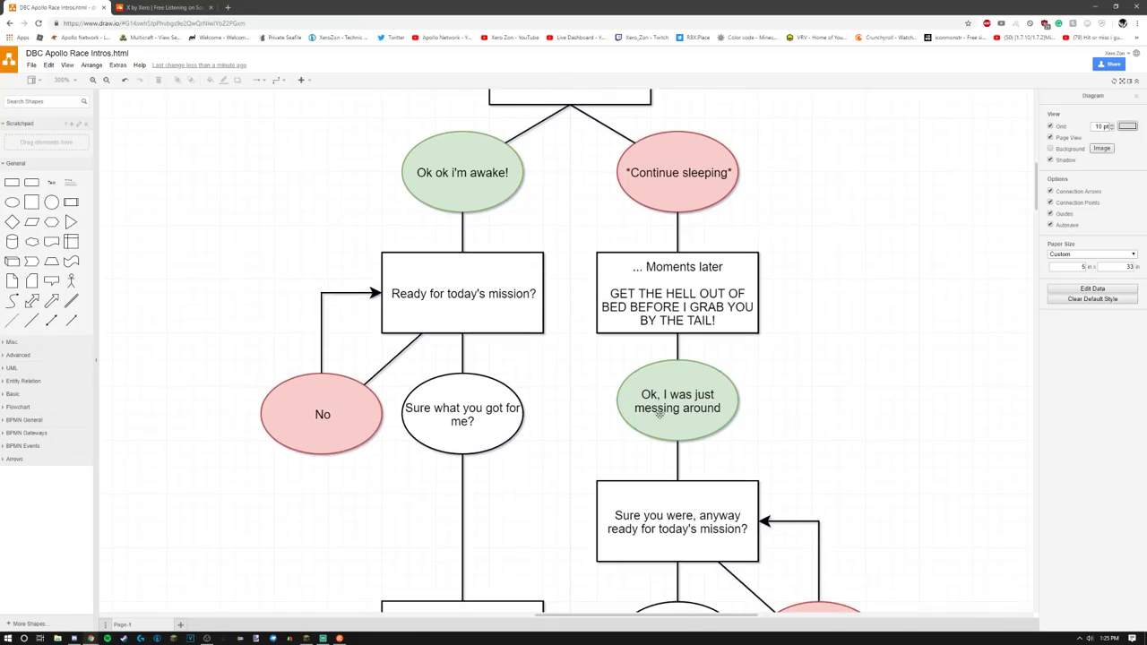
{"action": "scroll", "coordinate": [677, 404], "scroll_direction": "down", "scroll_amount": 2}
{"action": "scroll", "coordinate": [676, 404], "scroll_direction": "down", "scroll_amount": 5}
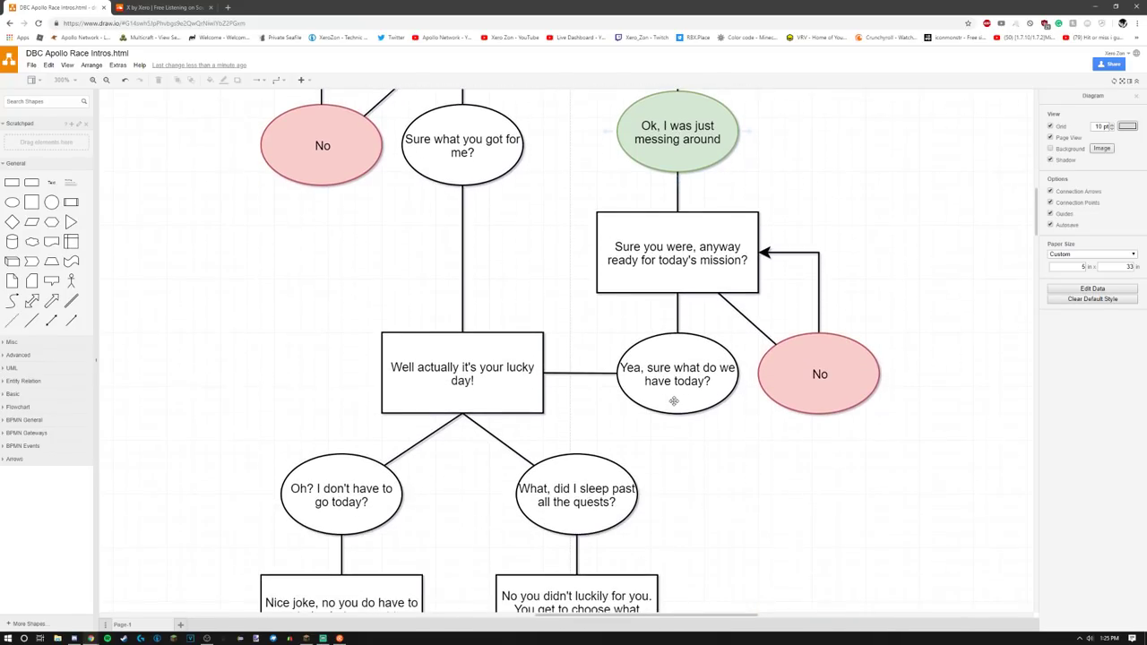
{"action": "scroll", "coordinate": [674, 401], "scroll_direction": "down", "scroll_amount": 5}
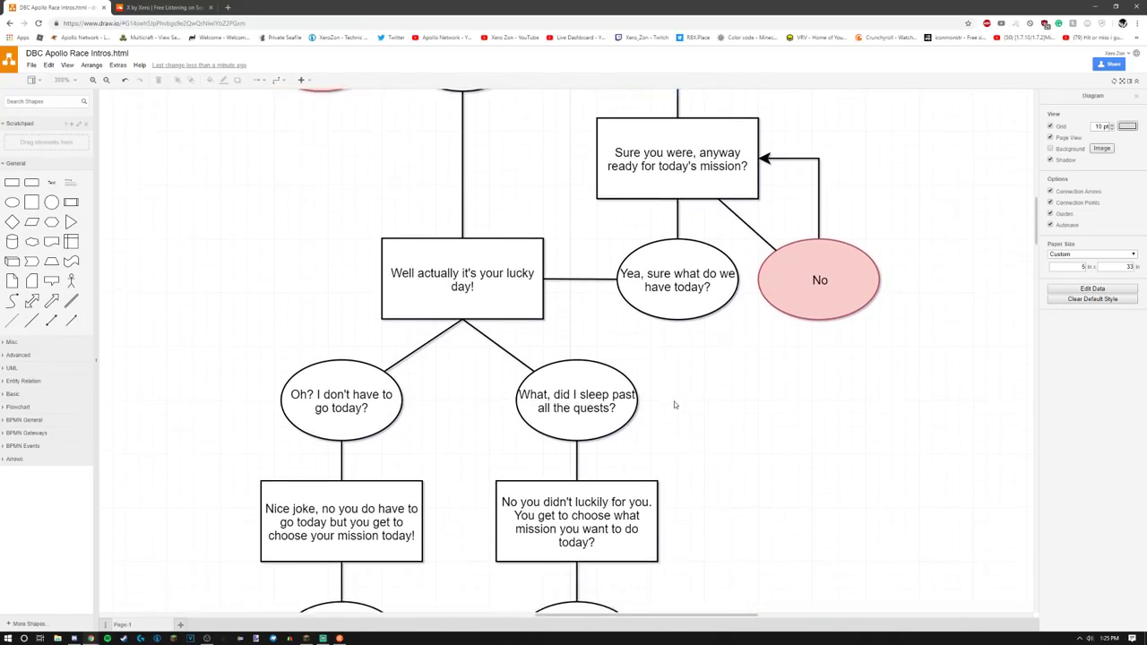
{"action": "scroll", "coordinate": [674, 405], "scroll_direction": "down", "scroll_amount": 9}
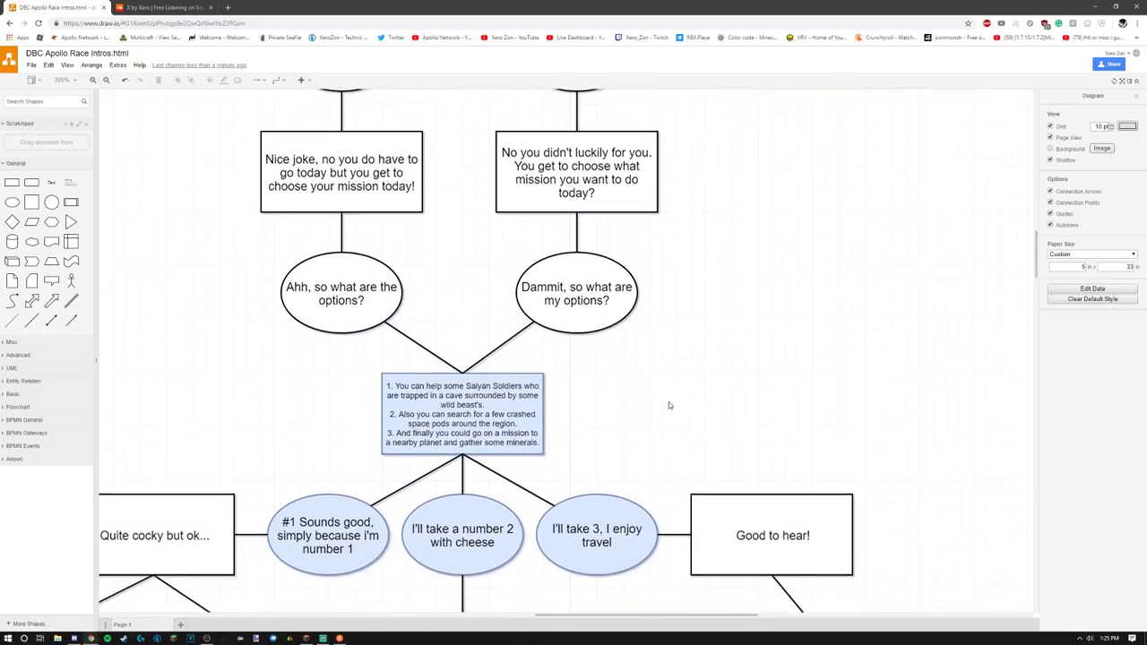
{"action": "scroll", "coordinate": [740, 517], "scroll_direction": "down", "scroll_amount": 8}
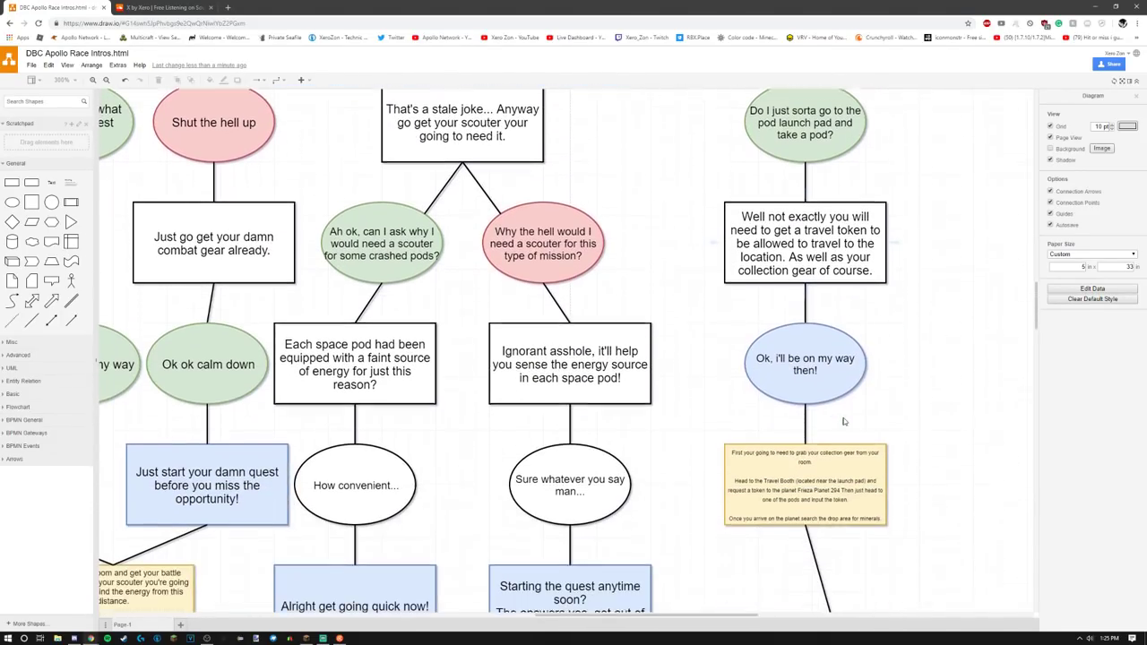
{"action": "scroll", "coordinate": [383, 362], "scroll_direction": "up", "scroll_amount": 7}
{"action": "scroll", "coordinate": [385, 377], "scroll_direction": "down", "scroll_amount": 13}
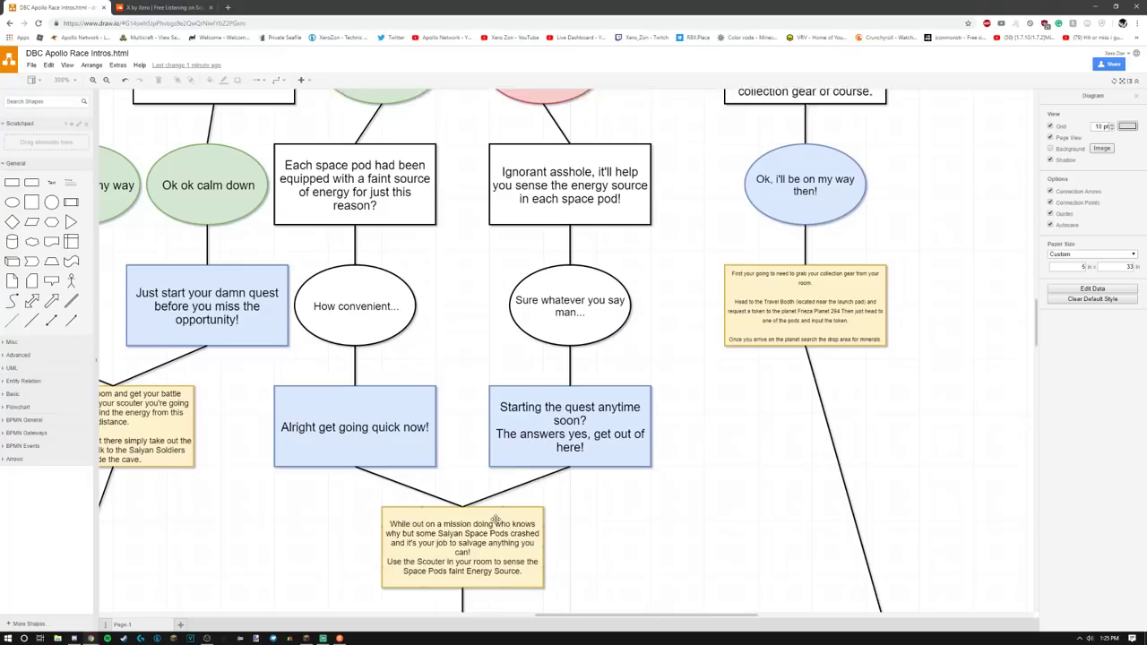
{"action": "left_click_drag", "start_coordinate": [607, 618], "coordinate": [457, 618]}
{"action": "scroll", "coordinate": [530, 533], "scroll_direction": "up", "scroll_amount": 10}
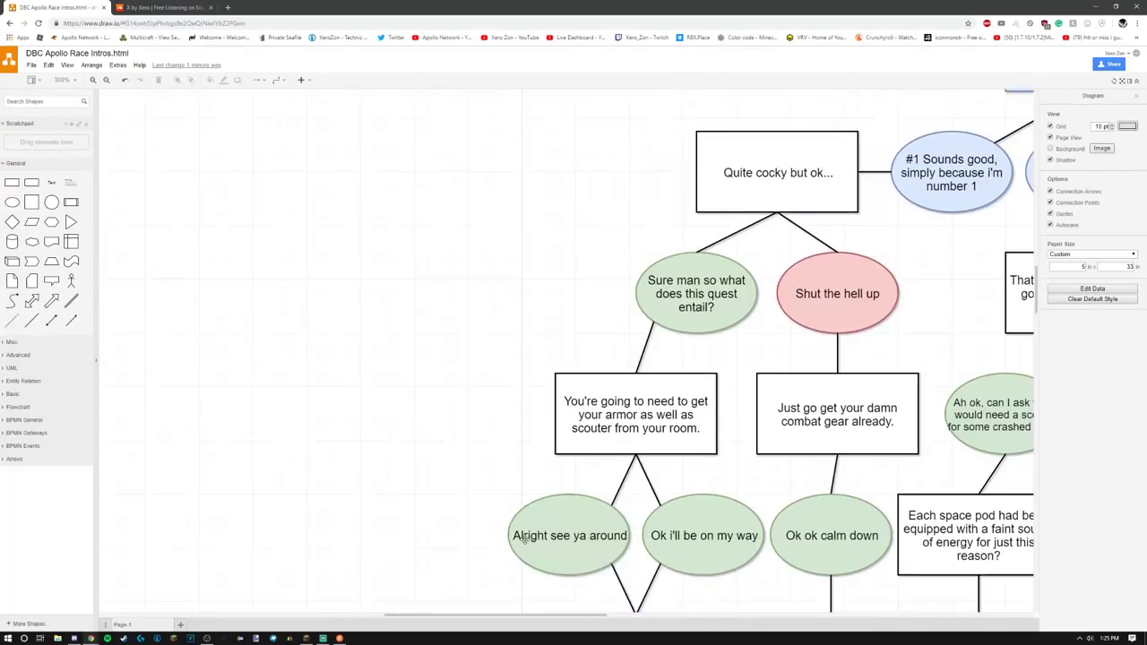
{"action": "scroll", "coordinate": [532, 531], "scroll_direction": "down", "scroll_amount": 9}
{"action": "scroll", "coordinate": [533, 530], "scroll_direction": "down", "scroll_amount": 13}
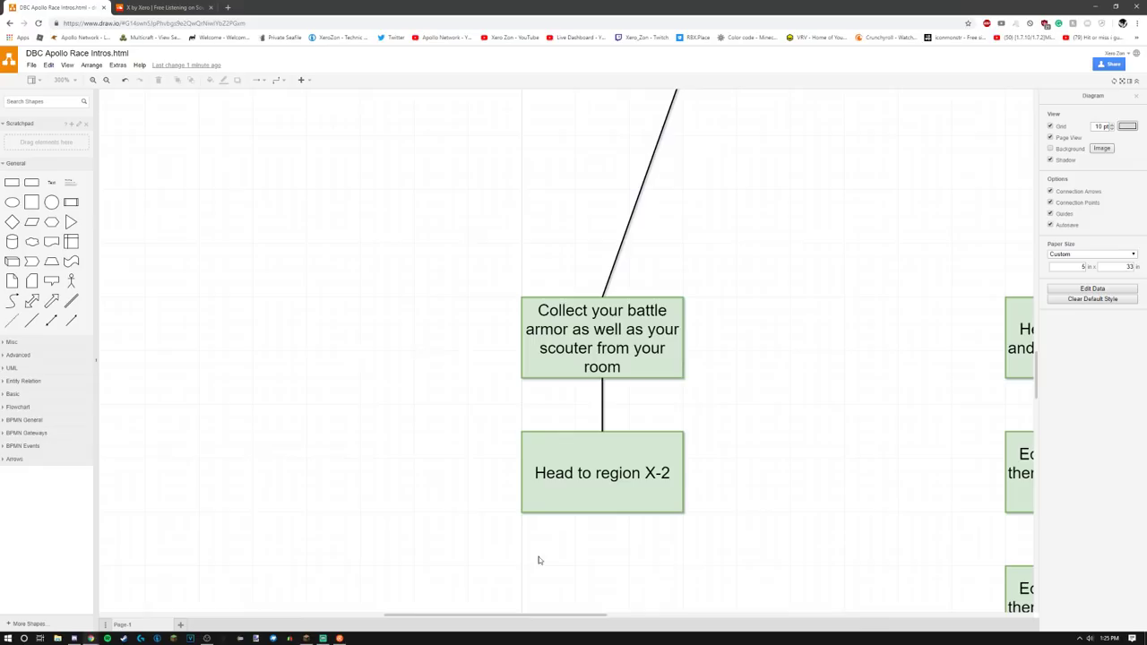
{"action": "left_click_drag", "start_coordinate": [562, 617], "coordinate": [663, 616]}
{"action": "scroll", "coordinate": [558, 502], "scroll_direction": "down", "scroll_amount": 7, "text": "ctrl"}
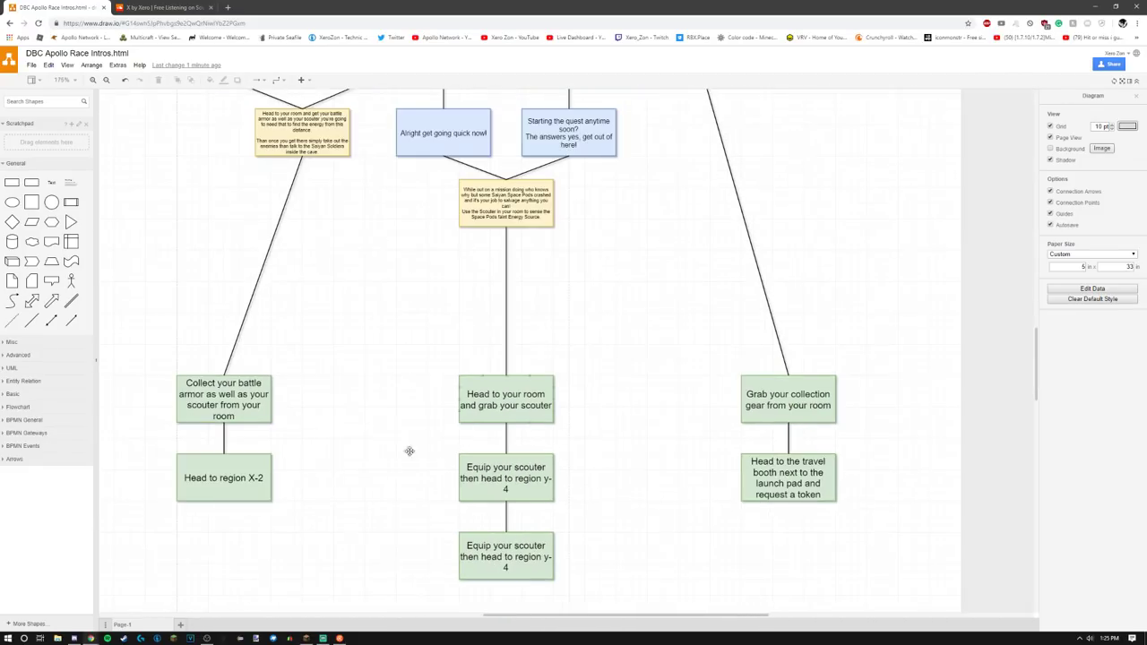
{"action": "scroll", "coordinate": [547, 474], "scroll_direction": "down", "scroll_amount": 1, "text": "ctrl"}
{"action": "scroll", "coordinate": [540, 464], "scroll_direction": "up", "scroll_amount": 8}
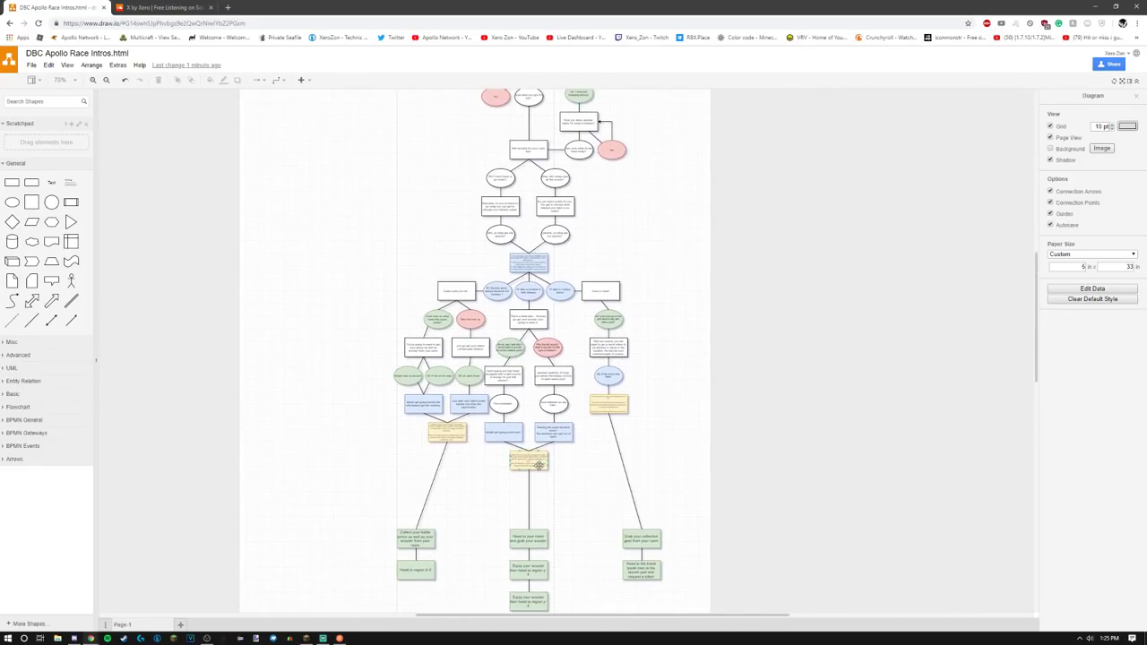
{"action": "scroll", "coordinate": [538, 468], "scroll_direction": "down", "scroll_amount": 2, "text": "ctrl"}
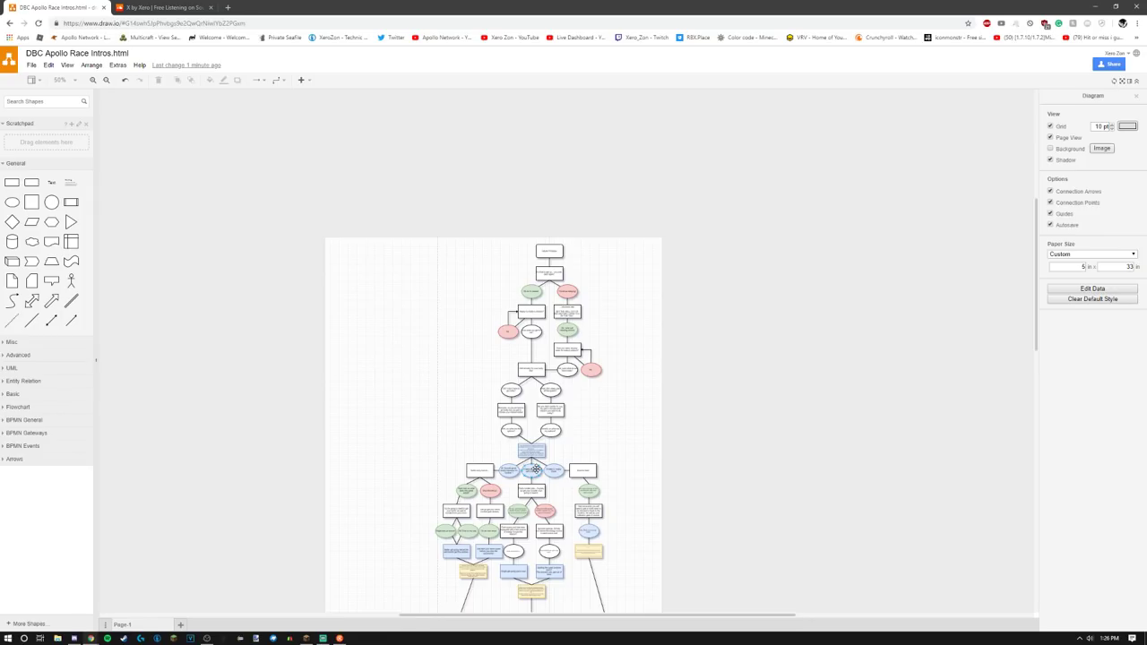
{"action": "scroll", "coordinate": [280, 408], "scroll_direction": "down", "scroll_amount": 2}
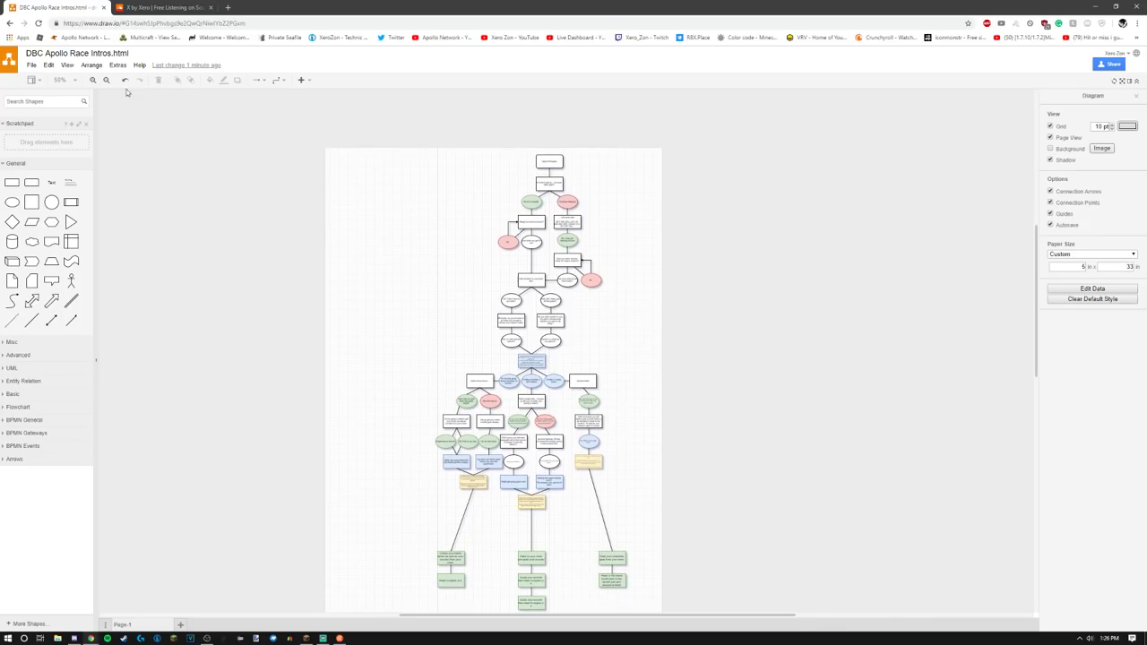
Select the whole flowchart with Ctrl+A and shift it right to centre it on the page
{"action": "left_click", "coordinate": [544, 181]}
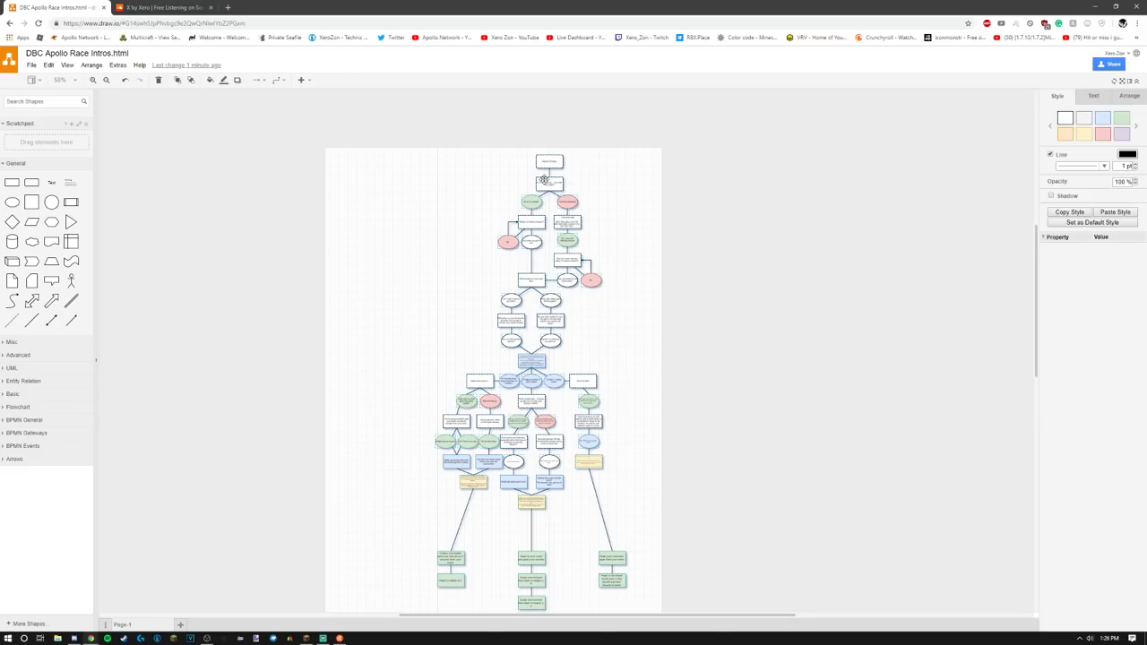
{"action": "key", "text": "ctrl+a"}
{"action": "left_click_drag", "start_coordinate": [556, 161], "coordinate": [586, 165]}
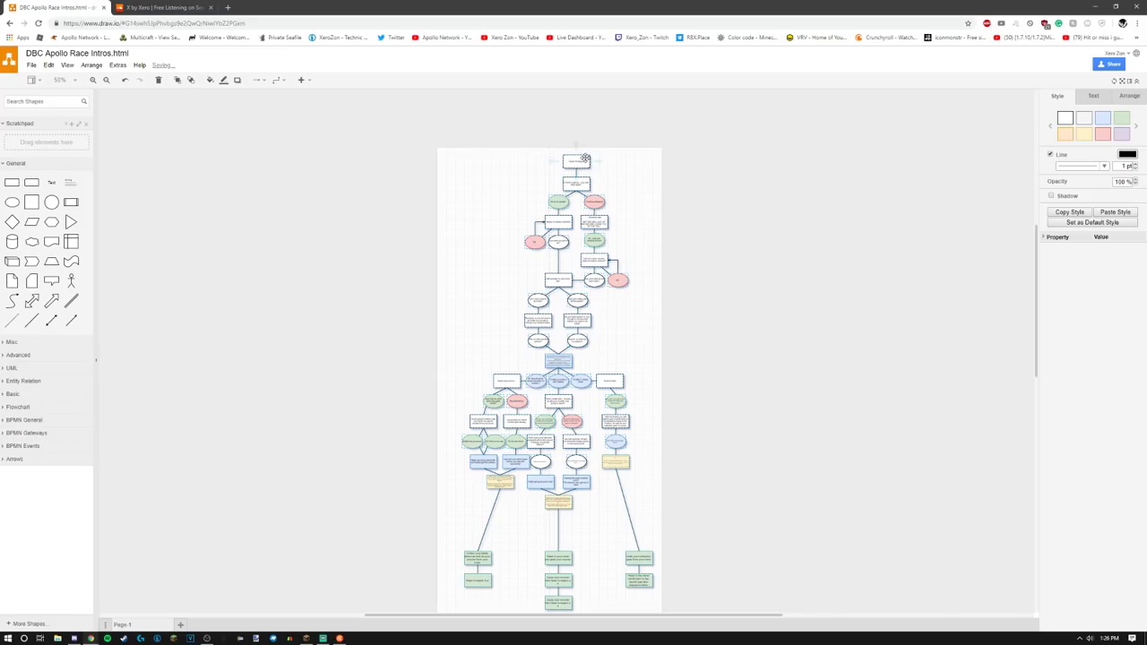
{"action": "left_click_drag", "start_coordinate": [585, 159], "coordinate": [575, 158]}
{"action": "left_click", "coordinate": [681, 225]}
{"action": "scroll", "coordinate": [681, 225], "scroll_direction": "down", "scroll_amount": 4}
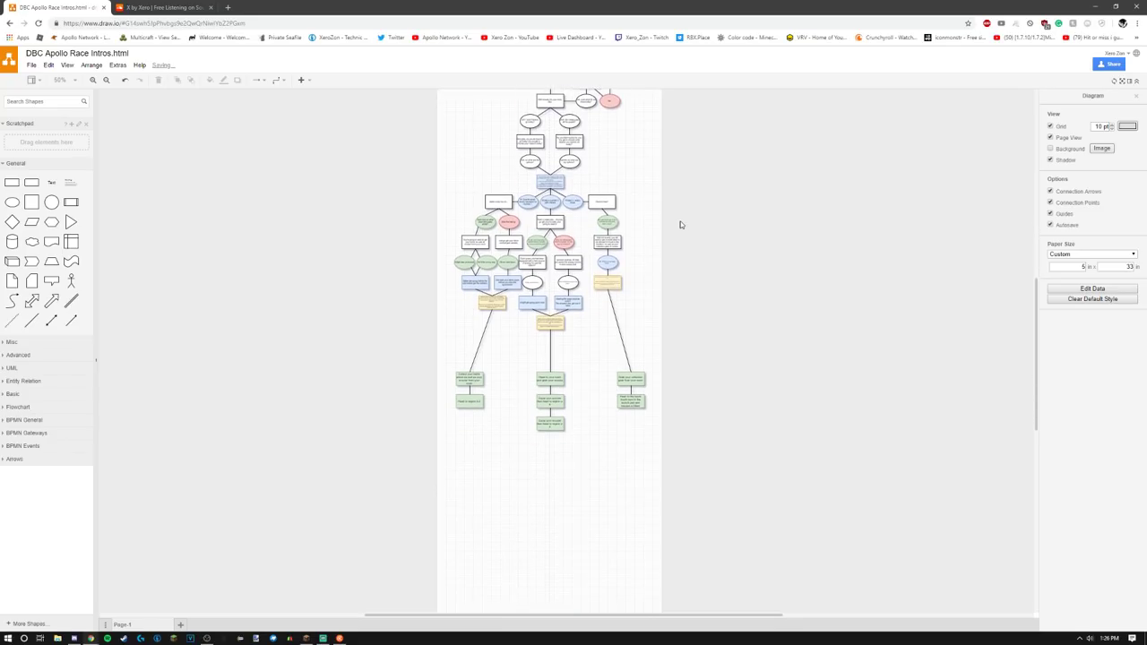
{"action": "scroll", "coordinate": [681, 225], "scroll_direction": "up", "scroll_amount": 4}
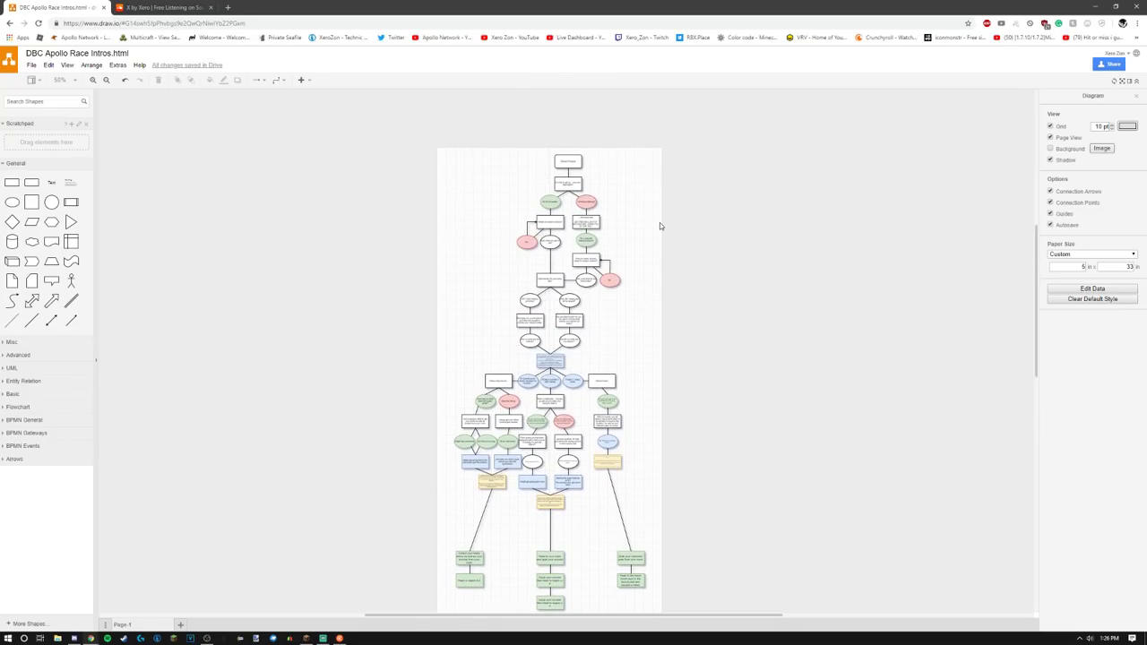
{"action": "scroll", "coordinate": [660, 226], "scroll_direction": "up", "scroll_amount": 1}
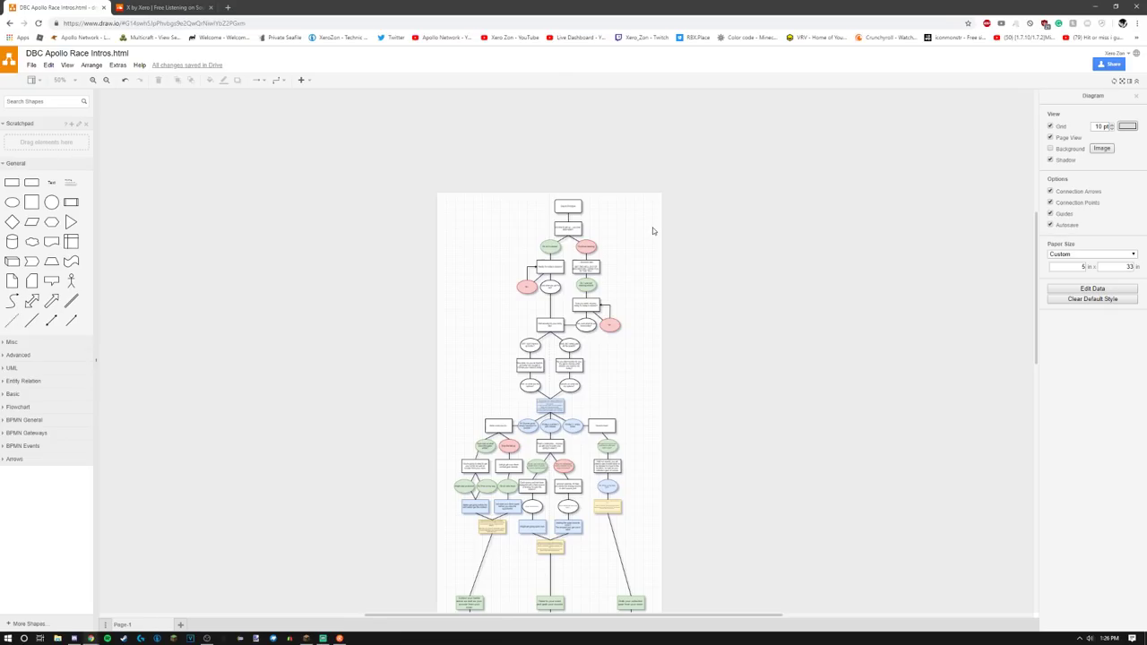
{"action": "scroll", "coordinate": [652, 230], "scroll_direction": "down", "scroll_amount": 5}
{"action": "scroll", "coordinate": [635, 310], "scroll_direction": "up", "scroll_amount": 4}
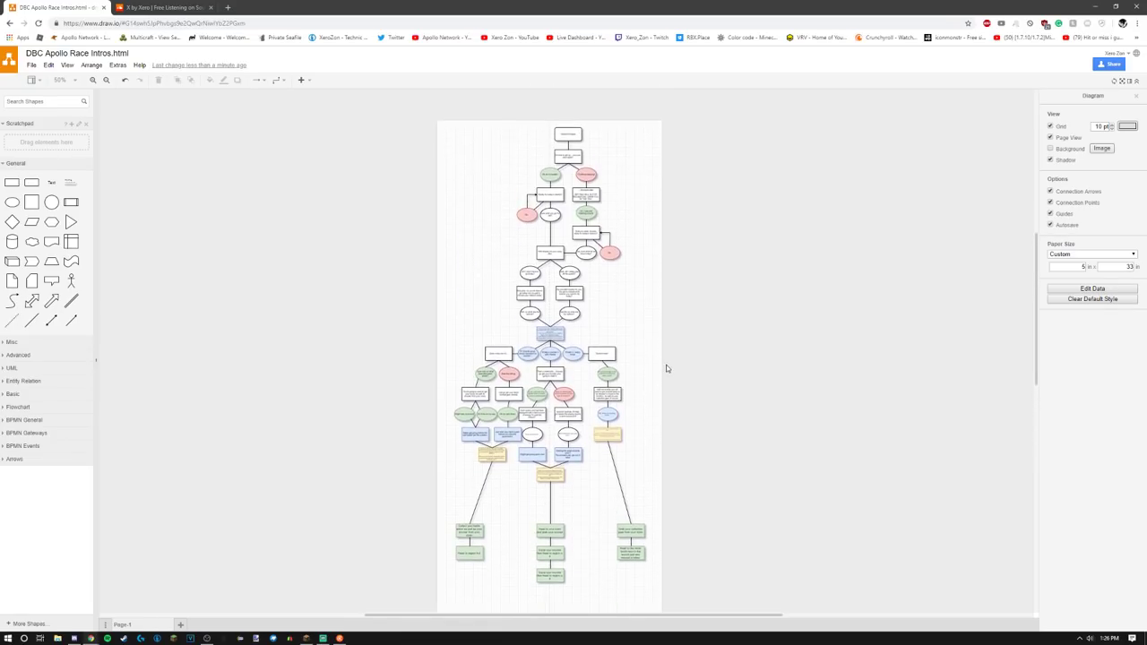
{"action": "scroll", "coordinate": [662, 367], "scroll_direction": "down", "scroll_amount": 1}
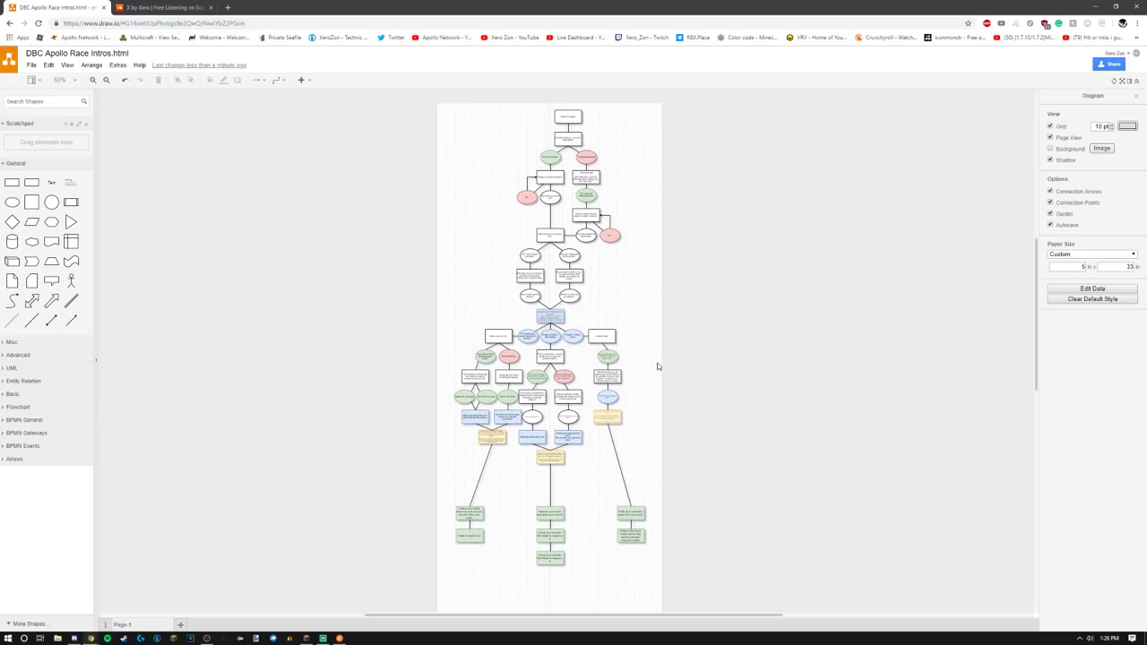
{"action": "scroll", "coordinate": [580, 321], "scroll_direction": "up", "scroll_amount": 5, "text": "ctrl"}
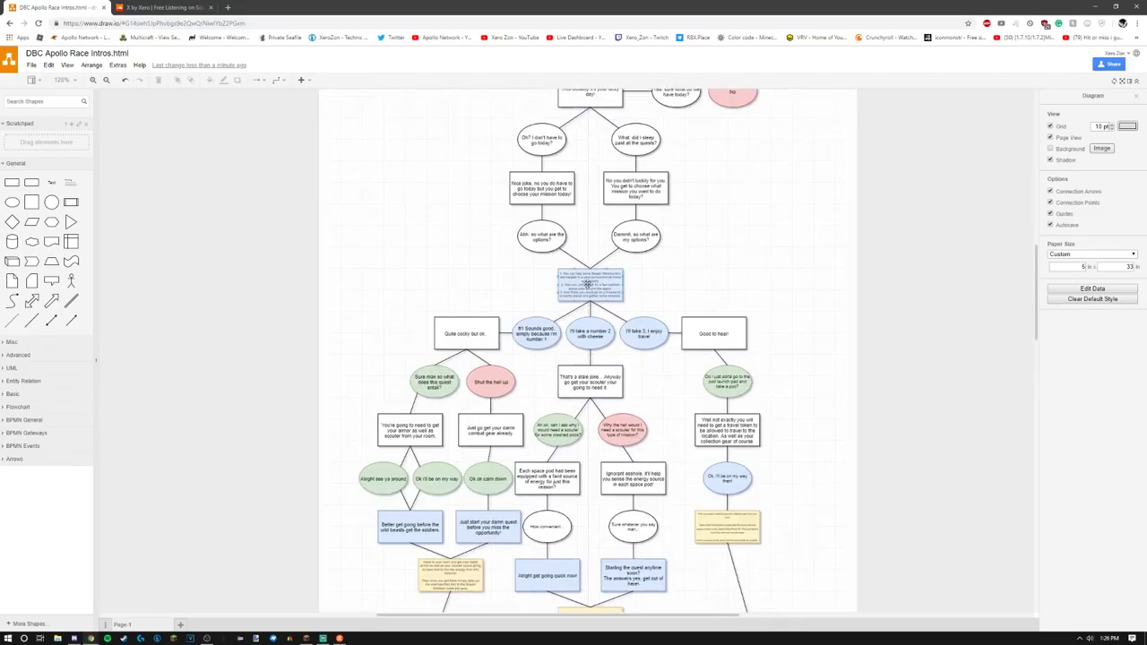
{"action": "scroll", "coordinate": [587, 285], "scroll_direction": "up", "scroll_amount": 3, "text": "ctrl"}
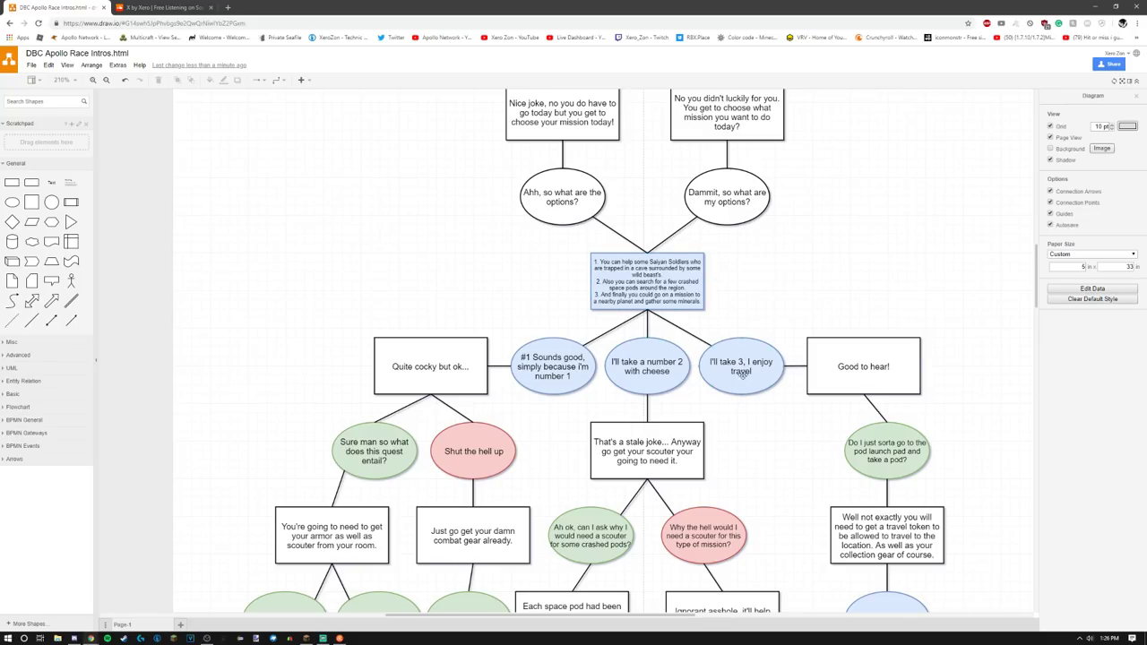
{"action": "scroll", "coordinate": [744, 395], "scroll_direction": "down", "scroll_amount": 10}
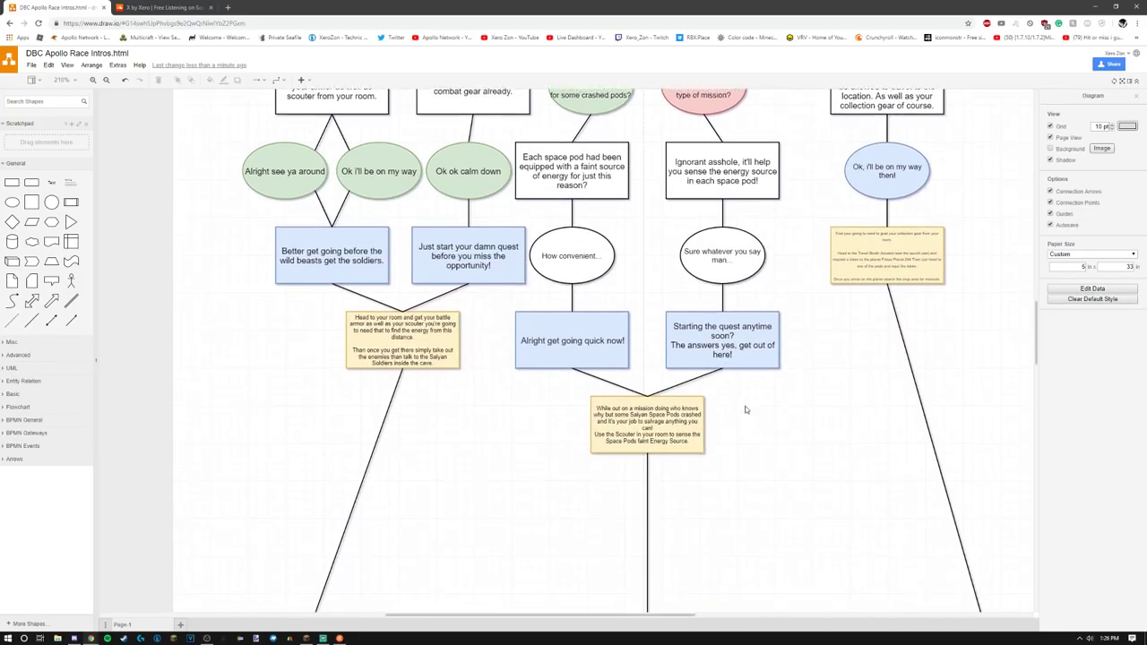
{"action": "scroll", "coordinate": [745, 409], "scroll_direction": "down", "scroll_amount": 5}
{"action": "scroll", "coordinate": [744, 411], "scroll_direction": "down", "scroll_amount": 3, "text": "ctrl"}
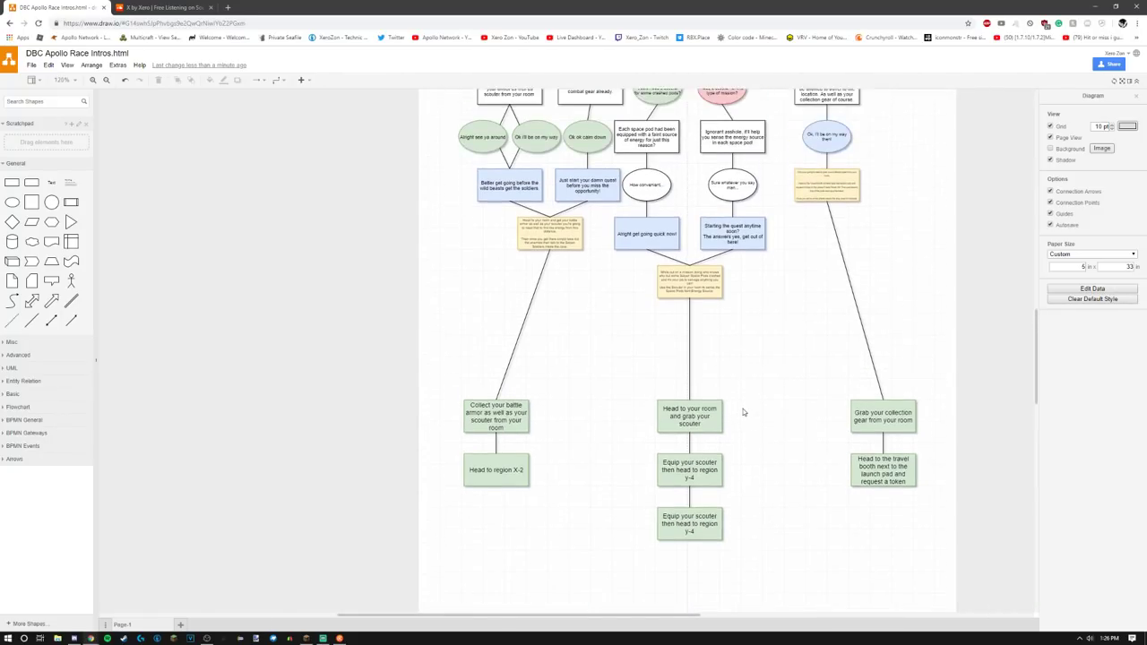
{"action": "scroll", "coordinate": [743, 412], "scroll_direction": "up", "scroll_amount": 15}
{"action": "scroll", "coordinate": [741, 406], "scroll_direction": "down", "scroll_amount": 15}
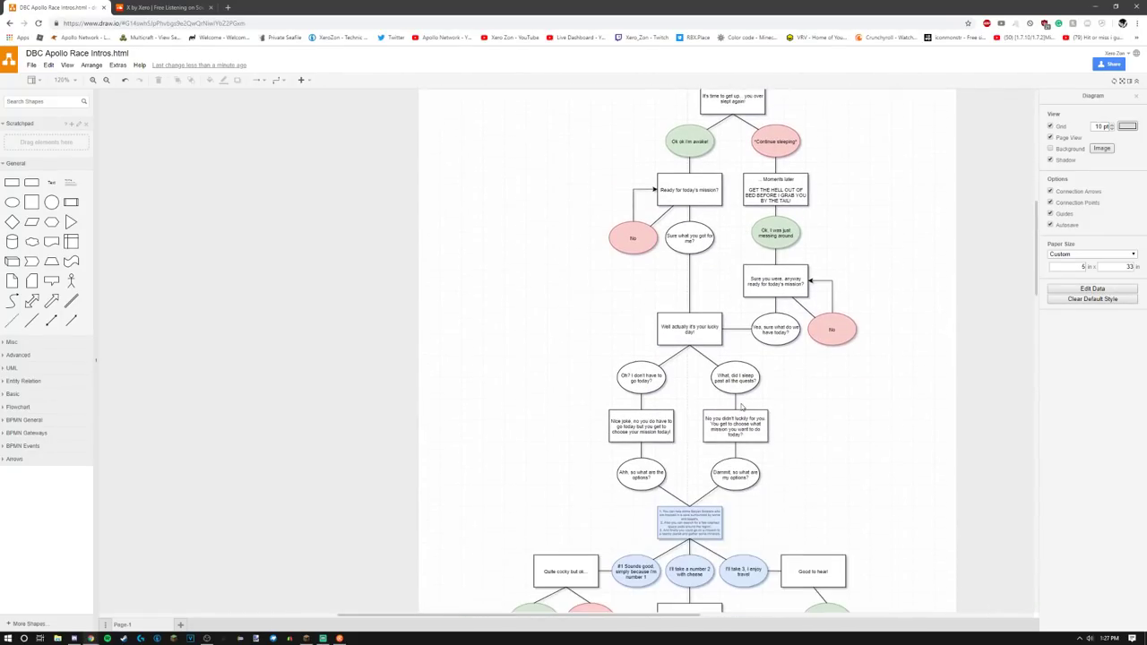
{"action": "scroll", "coordinate": [740, 407], "scroll_direction": "up", "scroll_amount": 15}
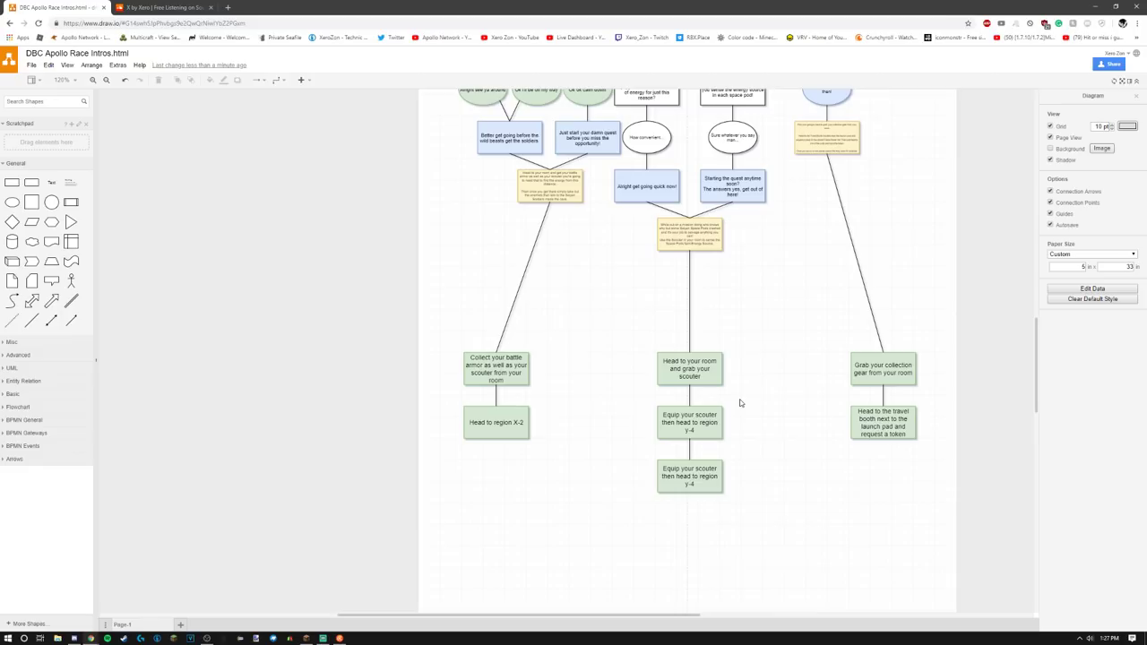
{"action": "scroll", "coordinate": [735, 412], "scroll_direction": "down", "scroll_amount": 6}
{"action": "scroll", "coordinate": [727, 410], "scroll_direction": "down", "scroll_amount": 5}
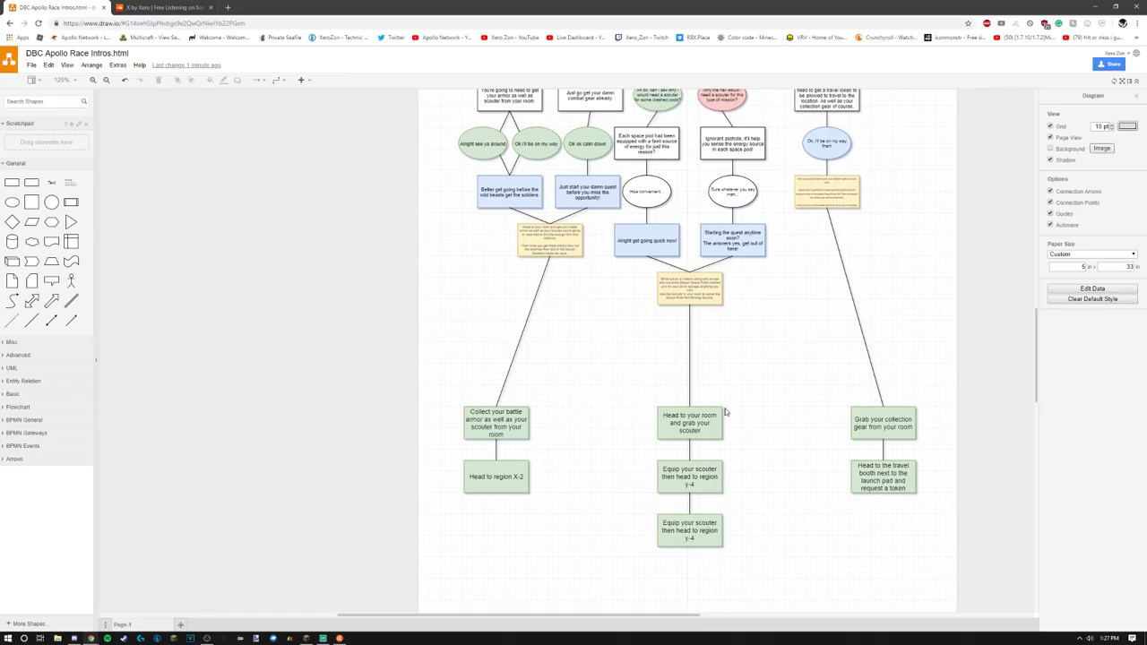
{"action": "scroll", "coordinate": [662, 256], "scroll_direction": "up", "scroll_amount": 15}
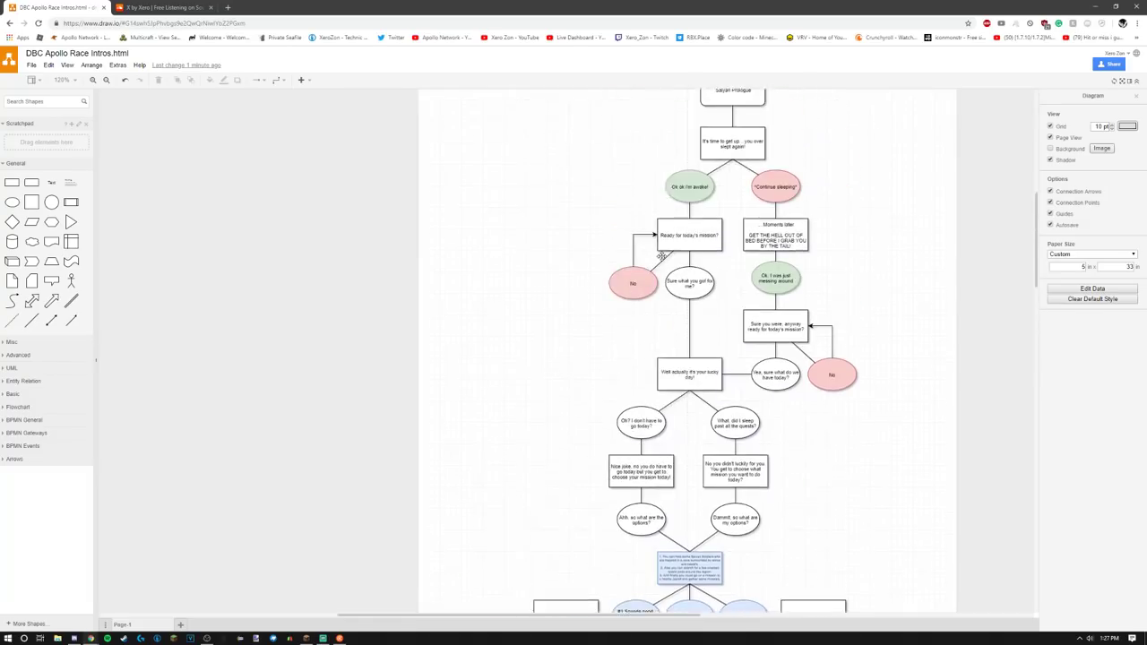
{"action": "scroll", "coordinate": [660, 259], "scroll_direction": "down", "scroll_amount": 15}
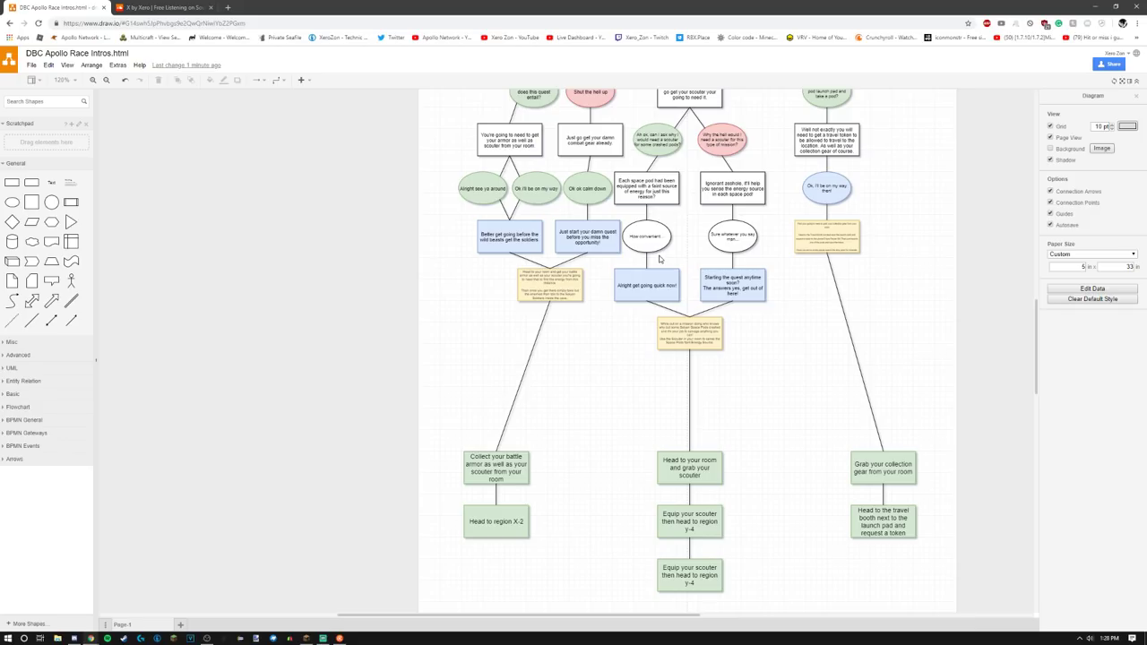
Scroll through the flowchart, then zoom to about 436% on the blue three-mission options box
{"action": "scroll", "coordinate": [659, 259], "scroll_direction": "up", "scroll_amount": 5}
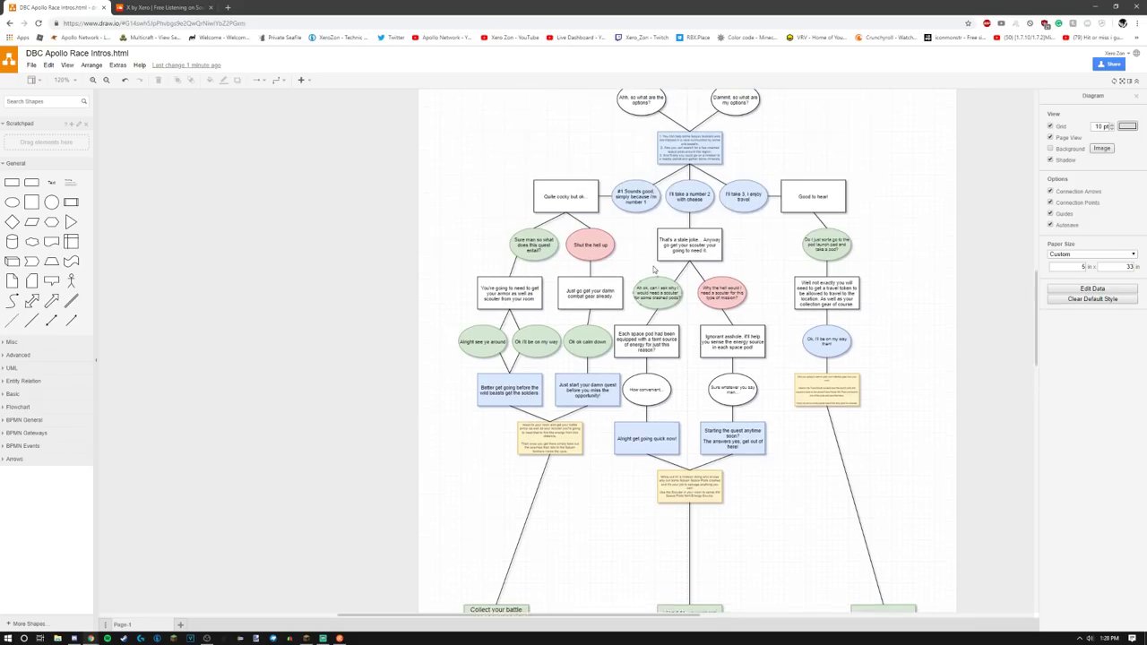
{"action": "scroll", "coordinate": [679, 361], "scroll_direction": "up", "scroll_amount": 2}
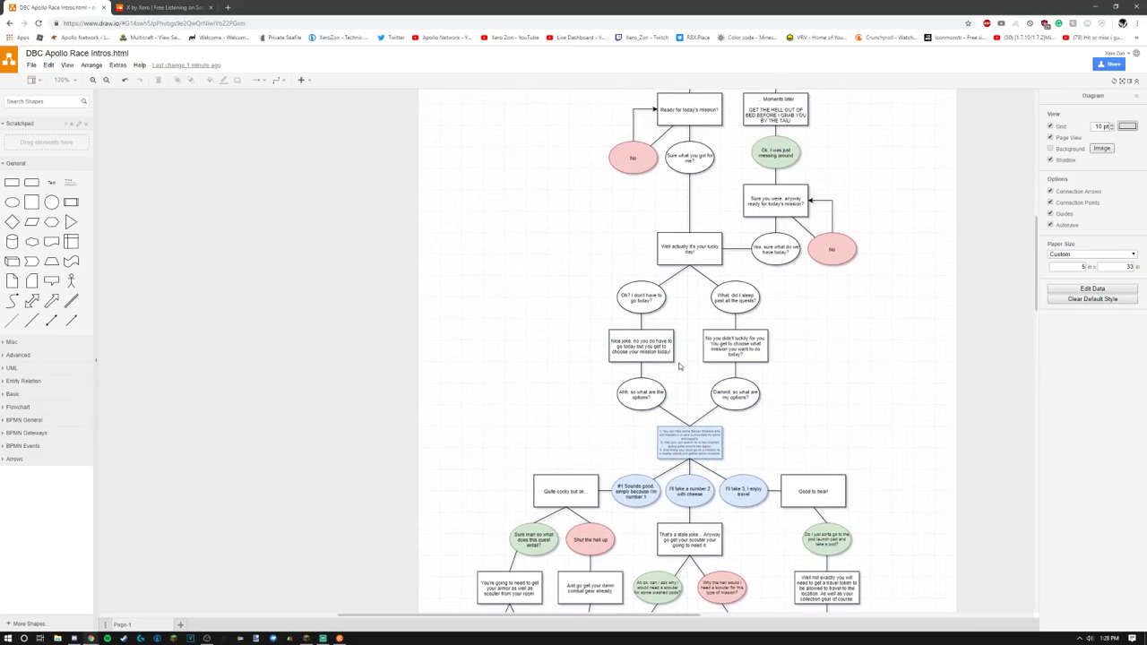
{"action": "scroll", "coordinate": [675, 364], "scroll_direction": "up", "scroll_amount": 3}
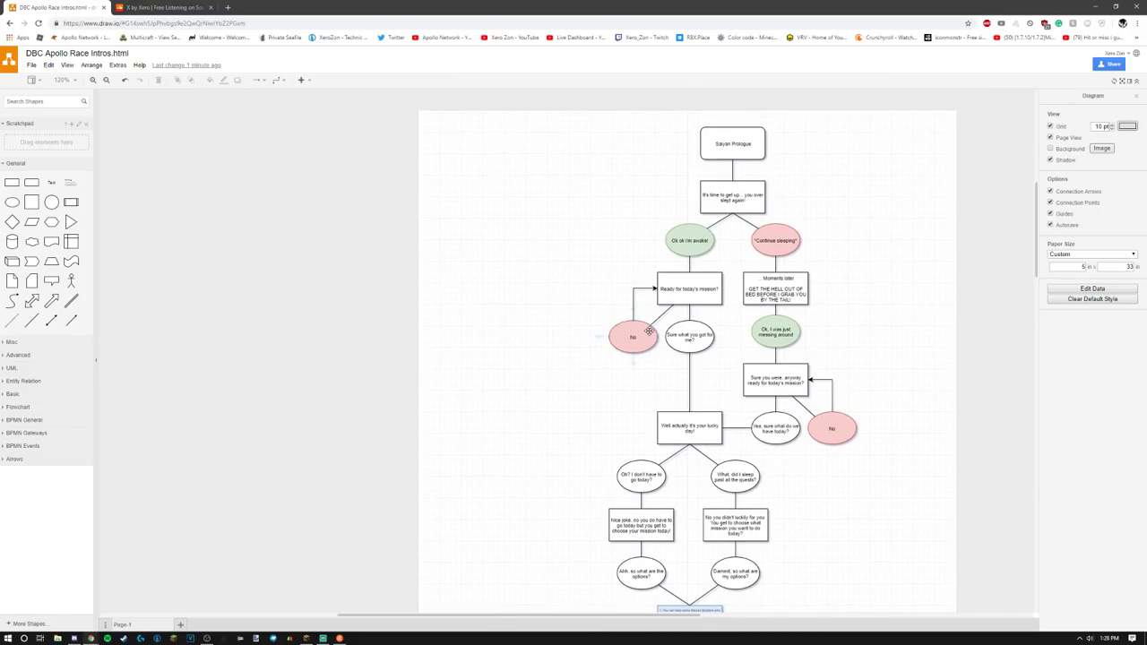
{"action": "scroll", "coordinate": [648, 330], "scroll_direction": "down", "scroll_amount": 4}
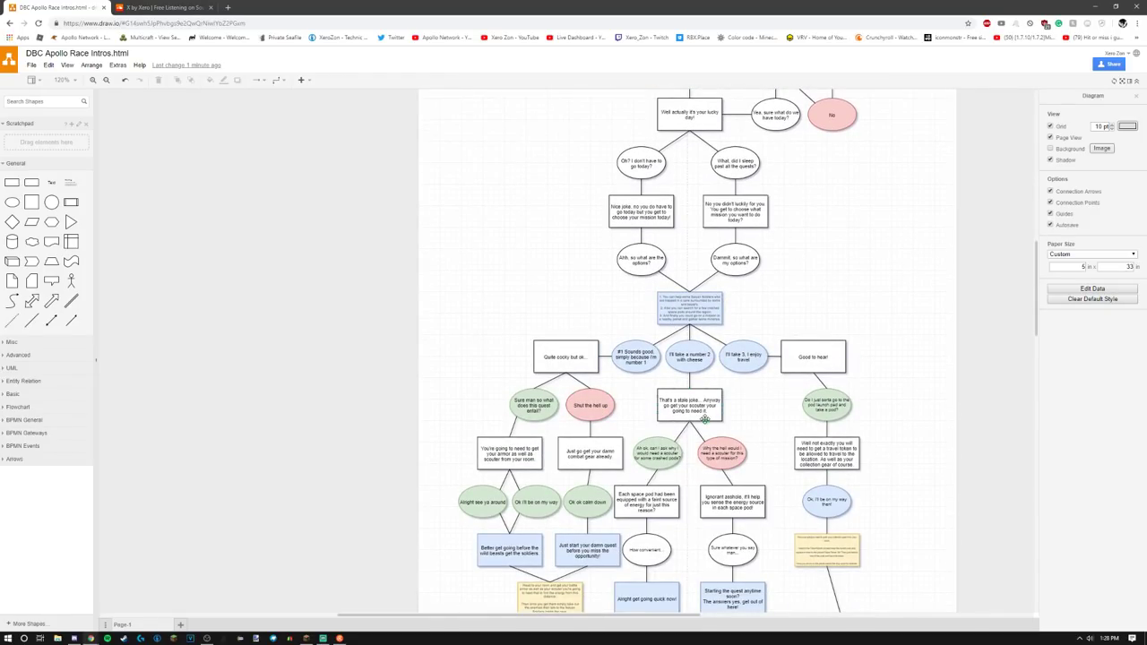
{"action": "scroll", "coordinate": [706, 420], "scroll_direction": "down", "scroll_amount": 2}
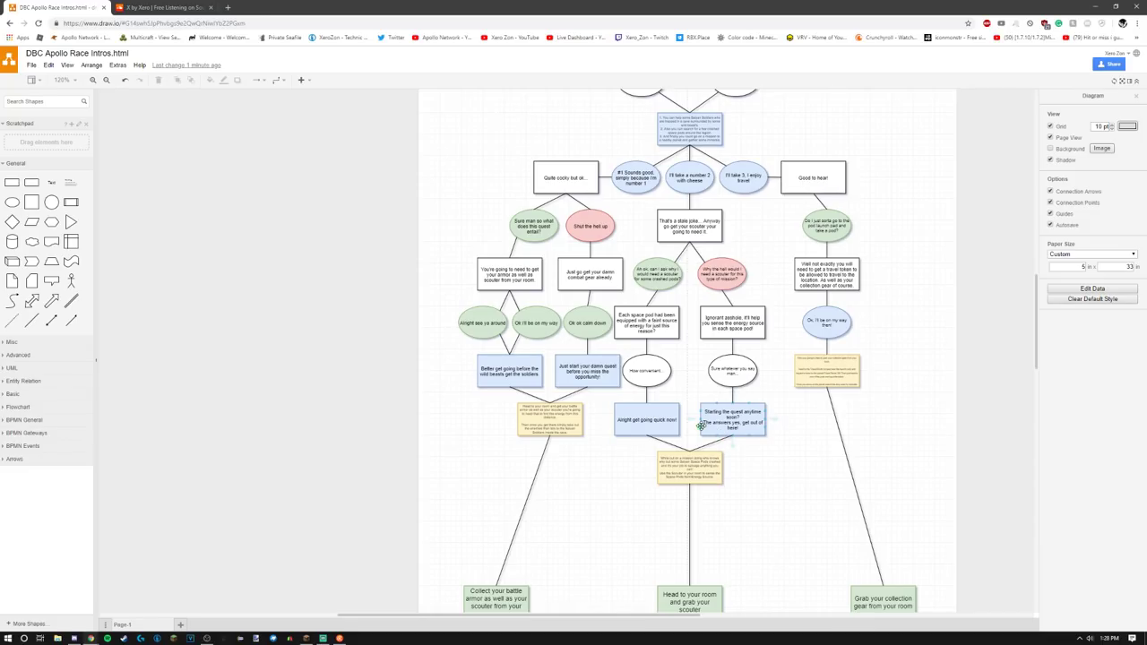
{"action": "scroll", "coordinate": [702, 427], "scroll_direction": "up", "scroll_amount": 1}
{"action": "scroll", "coordinate": [705, 430], "scroll_direction": "down", "scroll_amount": 2}
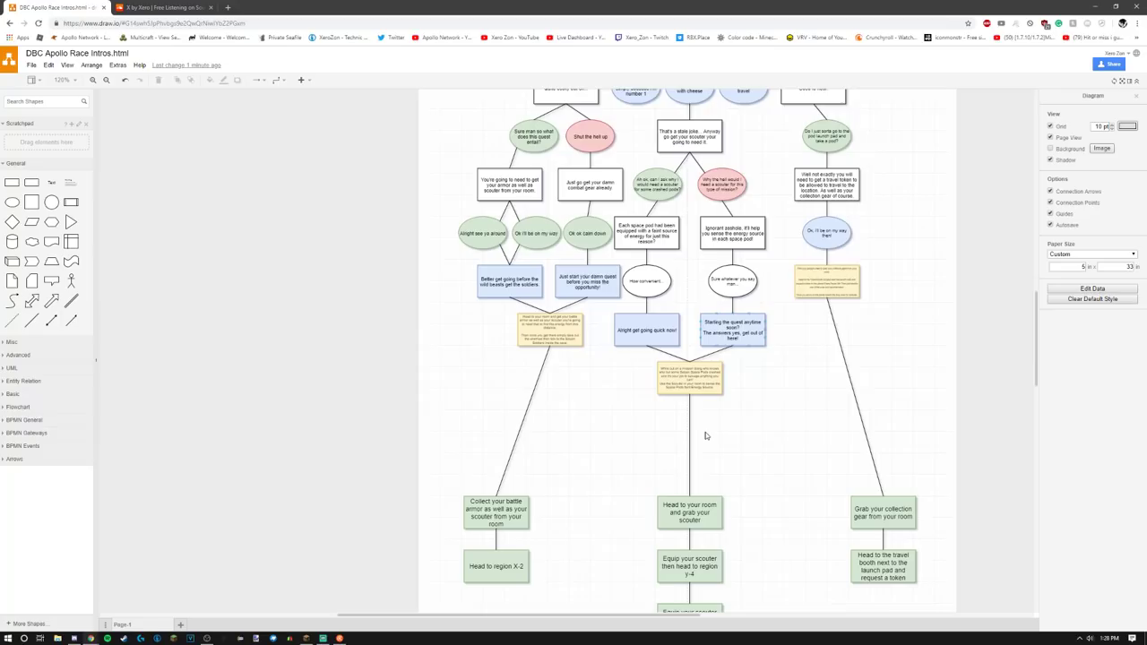
{"action": "scroll", "coordinate": [706, 435], "scroll_direction": "up", "scroll_amount": 2}
{"action": "scroll", "coordinate": [706, 436], "scroll_direction": "up", "scroll_amount": 2}
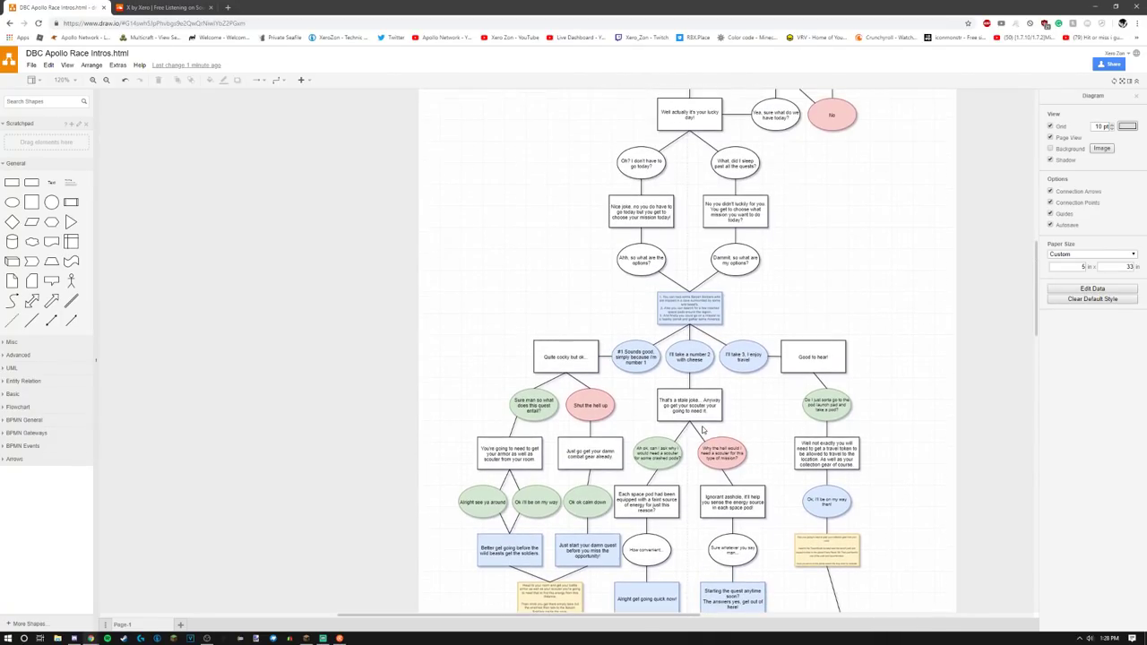
{"action": "scroll", "coordinate": [714, 297], "scroll_direction": "up", "scroll_amount": 5}
{"action": "scroll", "coordinate": [584, 321], "scroll_direction": "up", "scroll_amount": 2}
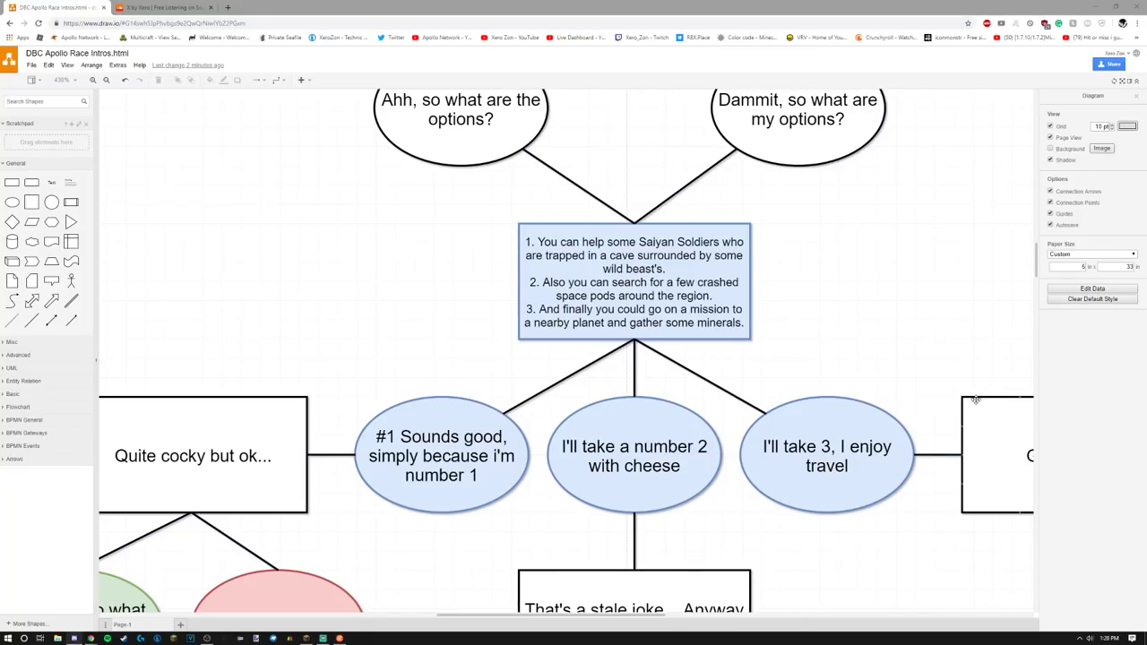
Zoom out to 175% and centre the options box with its three reply ovals
{"action": "scroll", "coordinate": [940, 425], "scroll_direction": "down", "scroll_amount": 5, "text": "ctrl"}
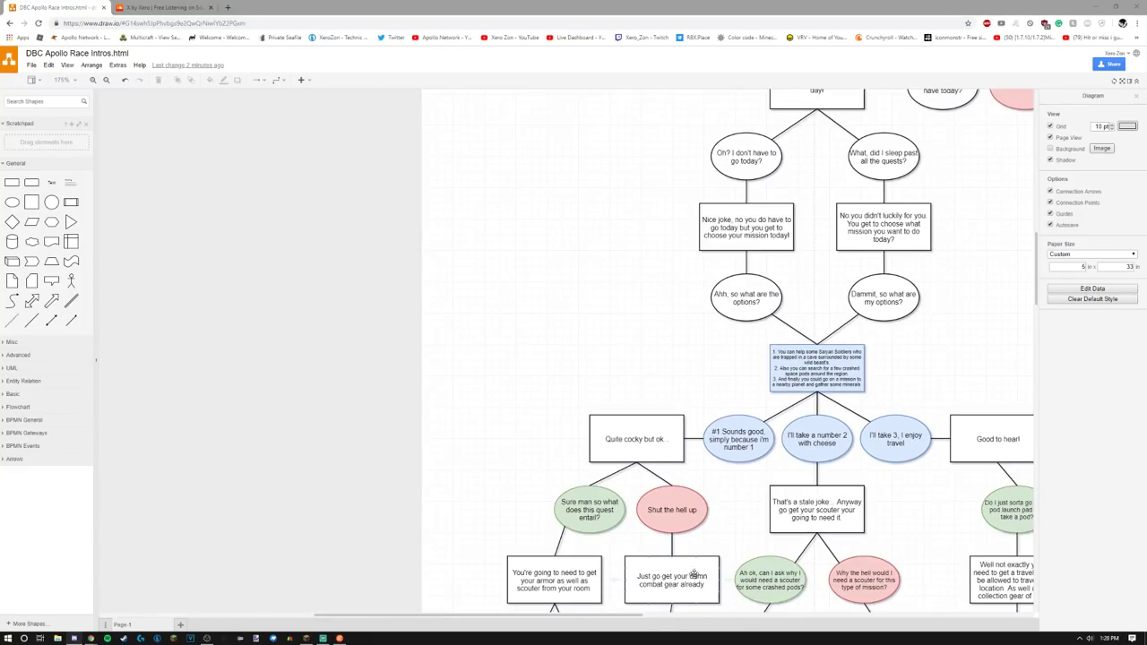
{"action": "mouse_move", "coordinate": [642, 613]}
{"action": "left_mouse_down"}
{"action": "mouse_move", "coordinate": [753, 611]}
{"action": "mouse_move", "coordinate": [742, 608]}
{"action": "left_mouse_up"}
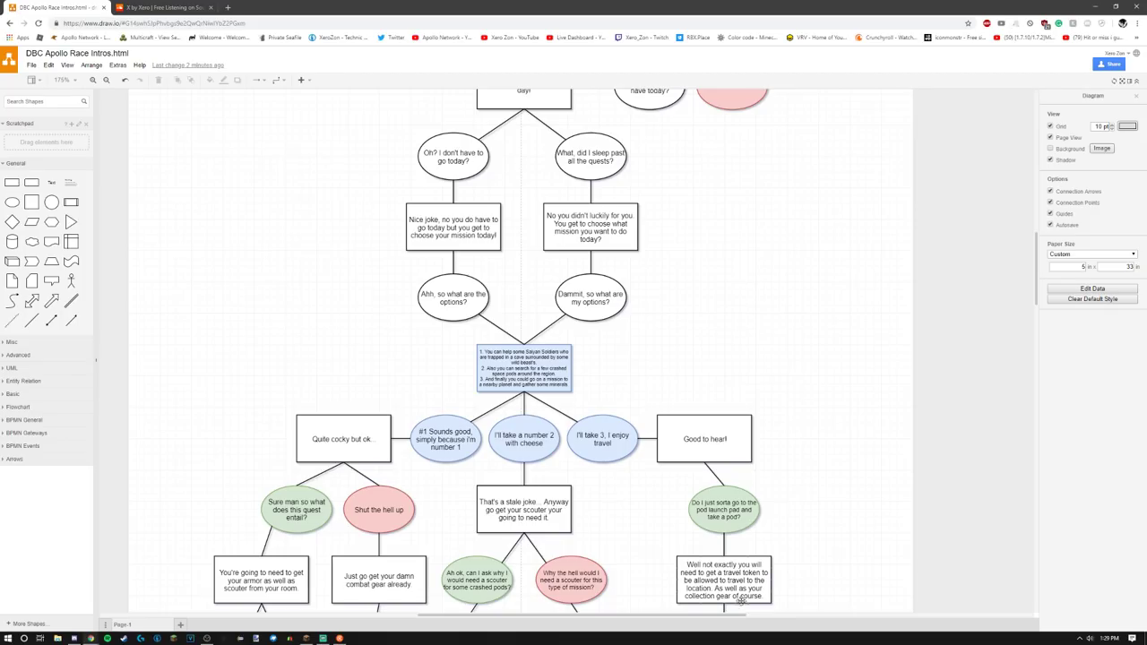
Scroll down to show the lower branches through 'Ok, I'll be on my way then!' and the quest notes
{"action": "scroll", "coordinate": [682, 526], "scroll_direction": "down", "scroll_amount": 3}
{"action": "scroll", "coordinate": [675, 526], "scroll_direction": "down", "scroll_amount": 1}
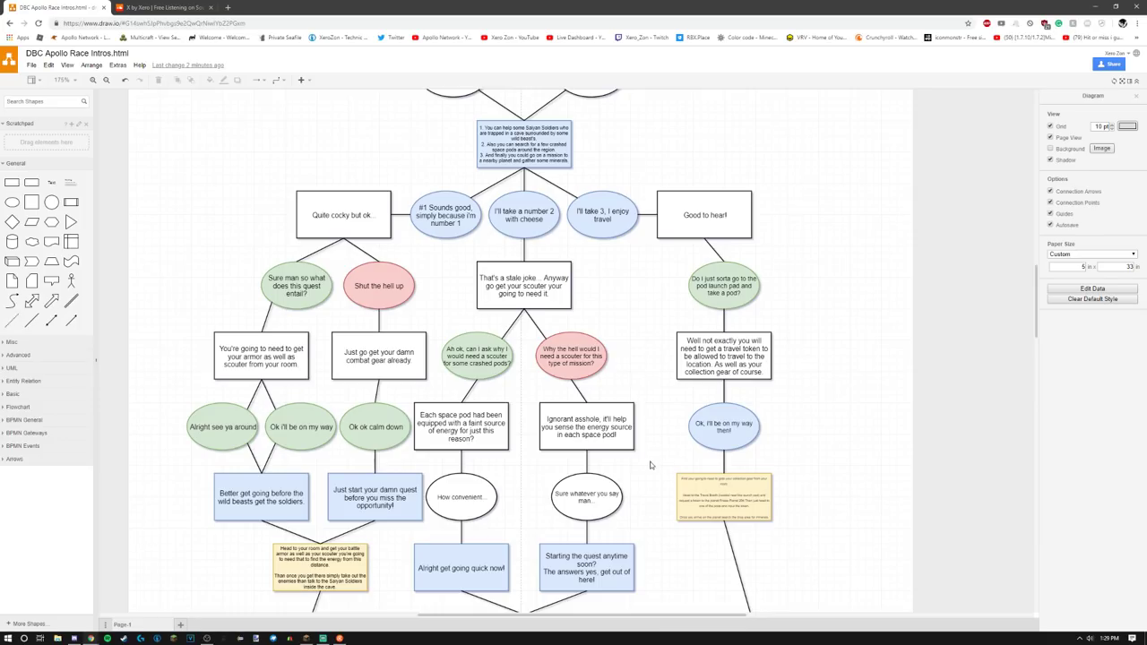
Zoom out from 175% to 145% to fit the options box, branches and quest notes
{"action": "scroll", "coordinate": [642, 464], "scroll_direction": "down", "scroll_amount": 5}
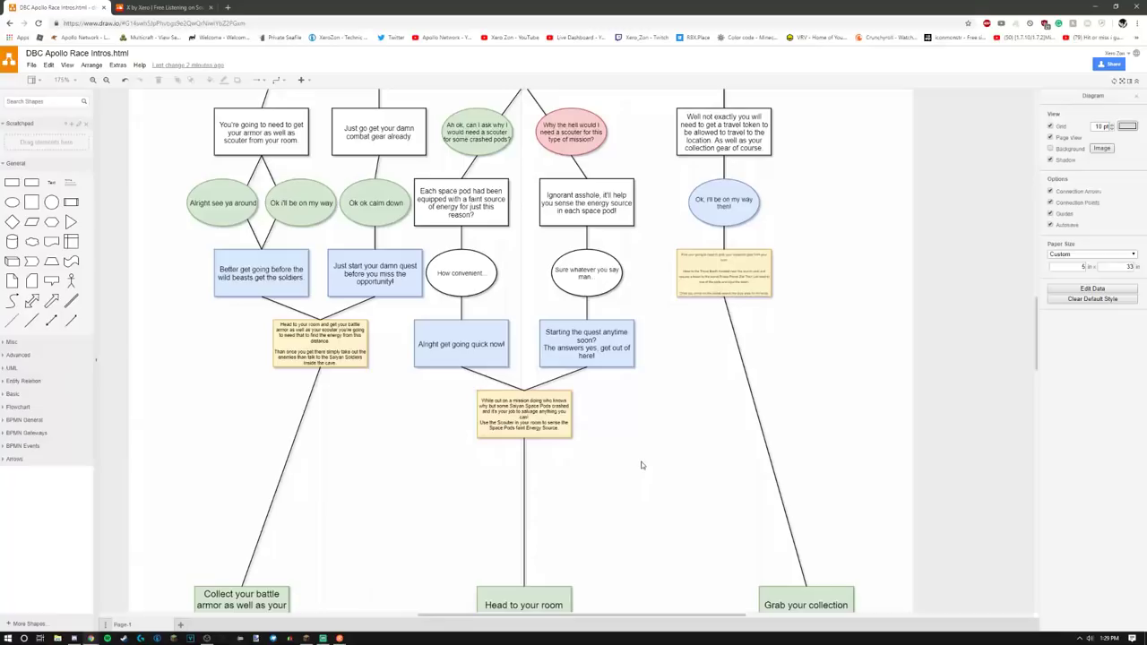
{"action": "scroll", "coordinate": [642, 464], "scroll_direction": "up", "scroll_amount": 4}
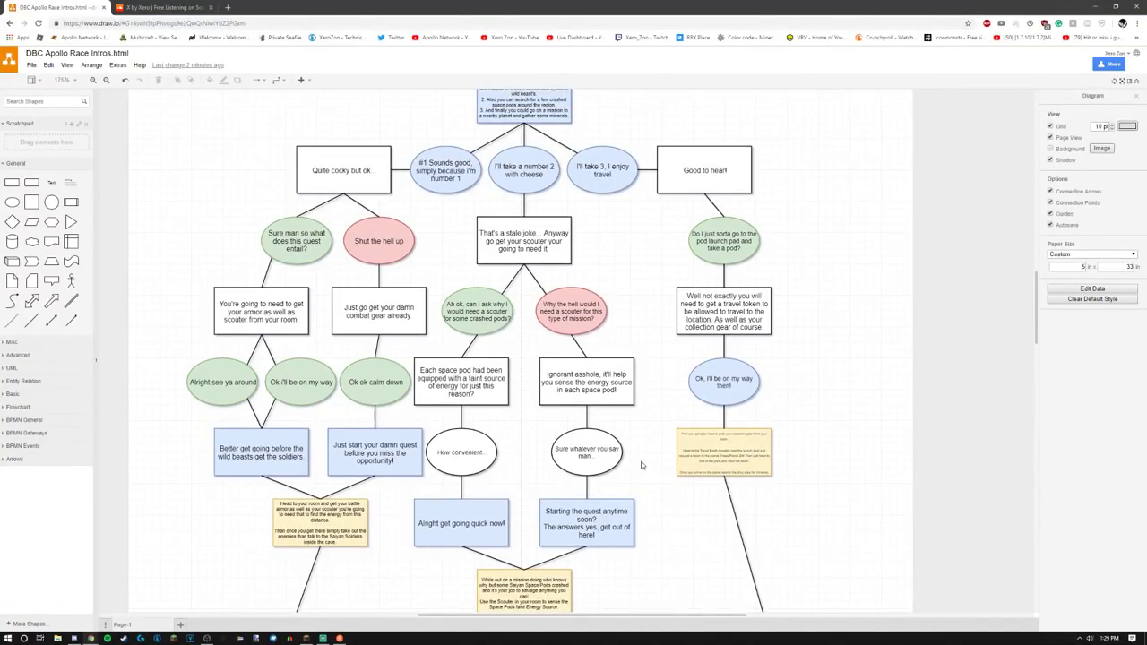
{"action": "scroll", "coordinate": [642, 465], "scroll_direction": "down", "scroll_amount": 2}
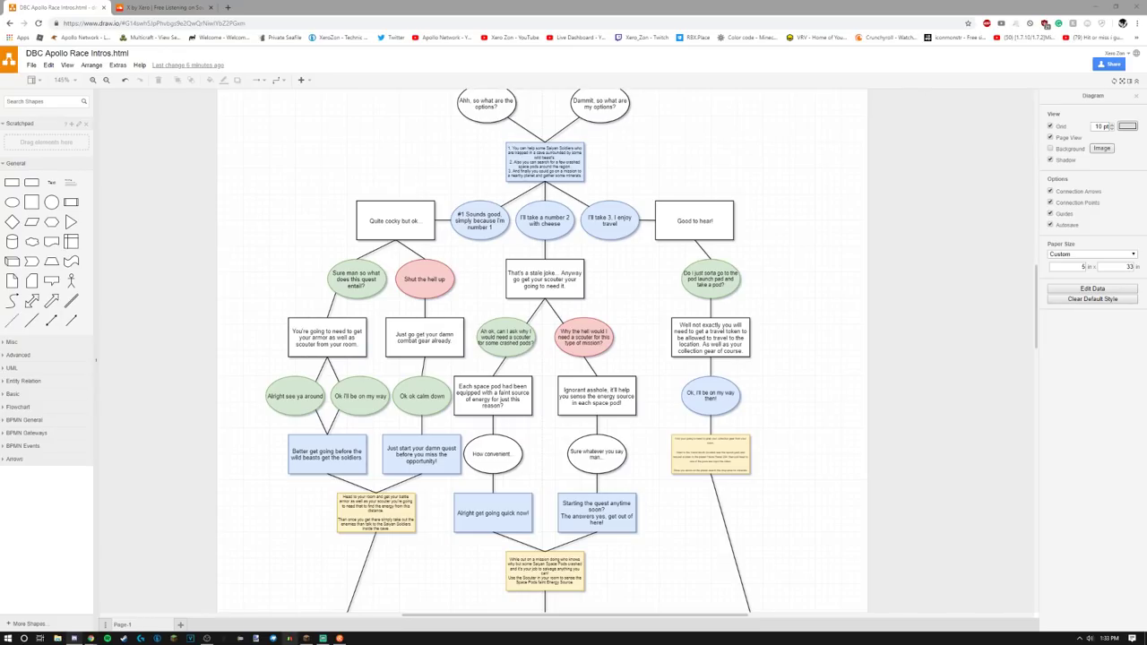
Scroll down past the green step boxes, then back up to the 'Saiyan Prologue' box
{"action": "mouse_move", "coordinate": [306, 638]}
{"action": "scroll", "coordinate": [224, 475], "scroll_direction": "down", "scroll_amount": 5}
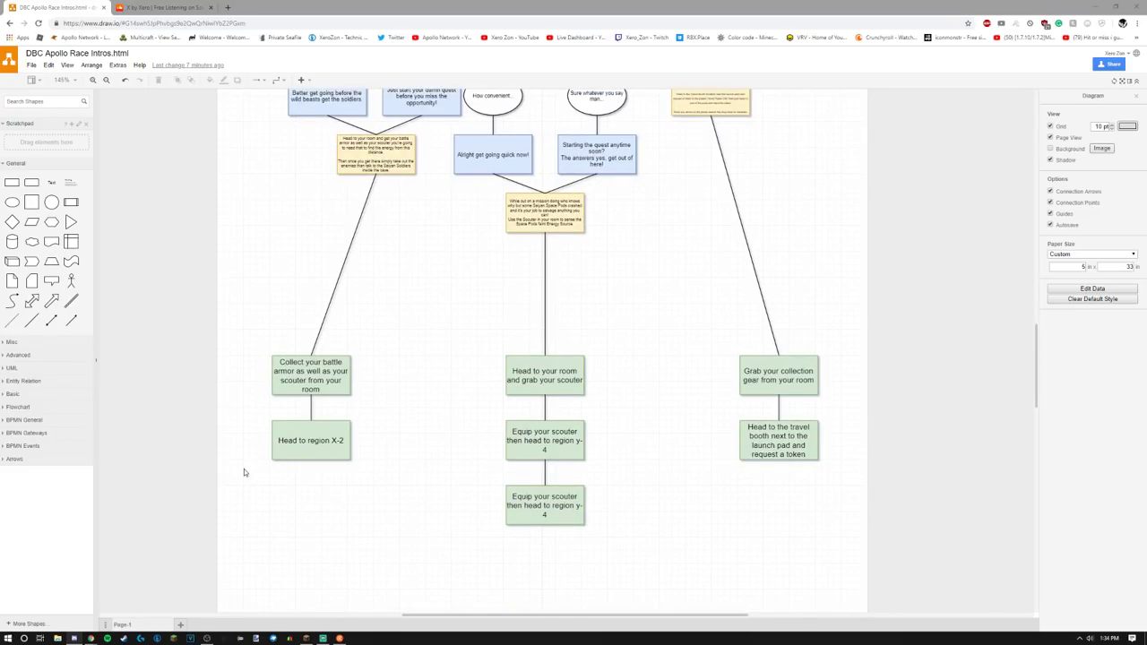
{"action": "scroll", "coordinate": [248, 469], "scroll_direction": "up", "scroll_amount": 7}
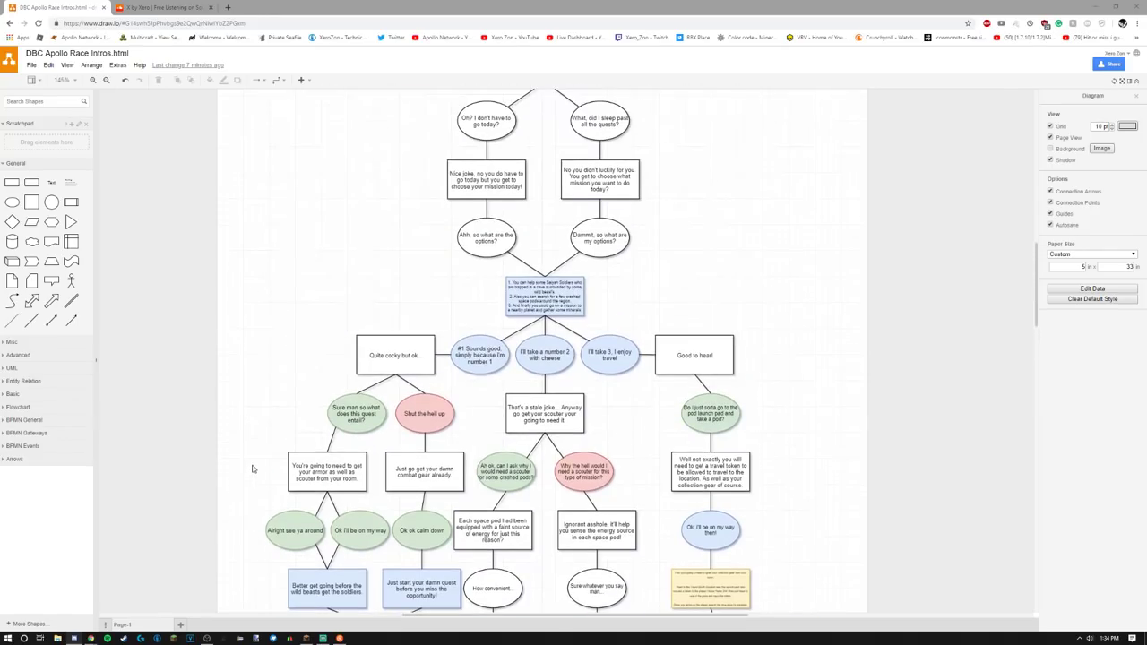
{"action": "scroll", "coordinate": [252, 468], "scroll_direction": "up", "scroll_amount": 20}
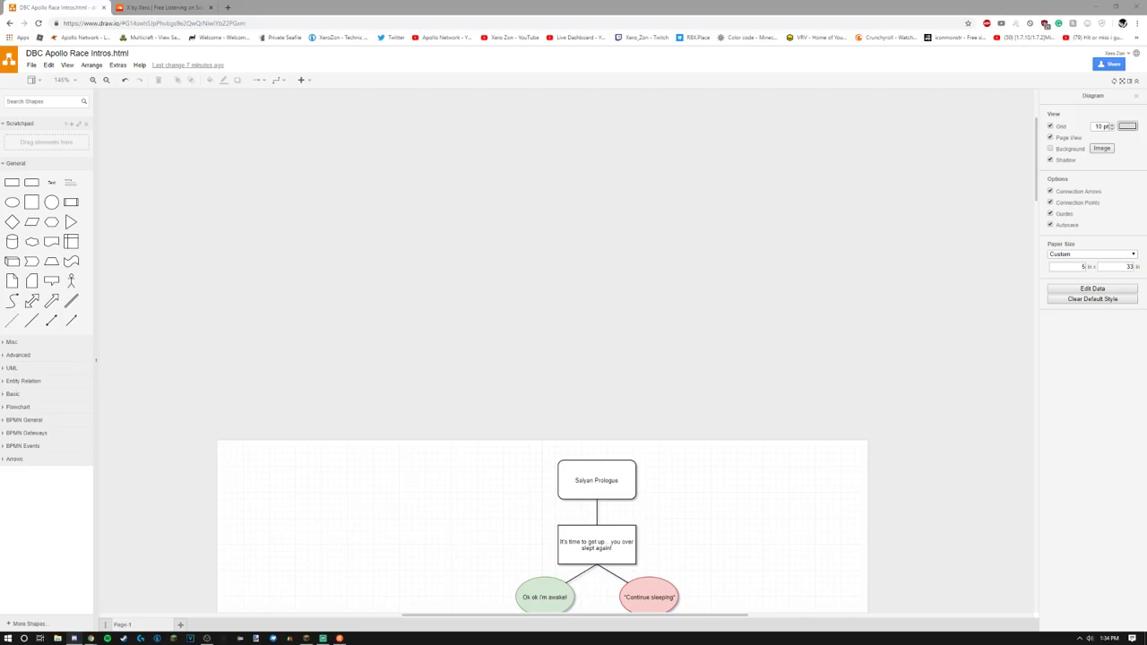
Scroll to the top section around the green 'Ok, I was just messing around' ellipse
{"action": "scroll", "coordinate": [681, 407], "scroll_direction": "down", "scroll_amount": 5}
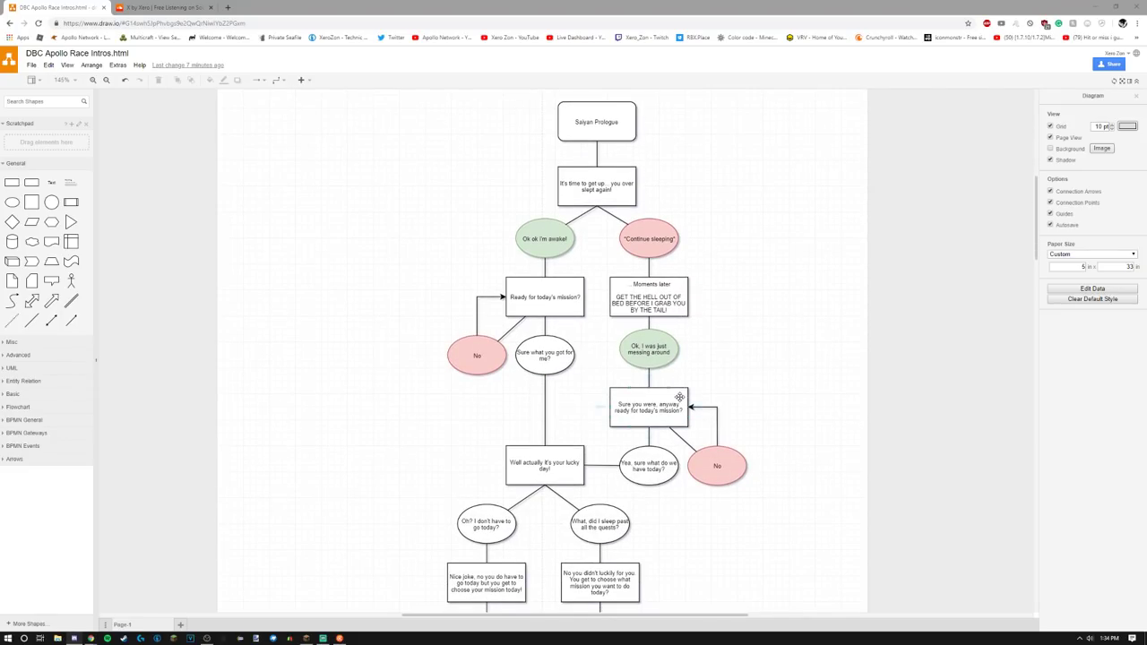